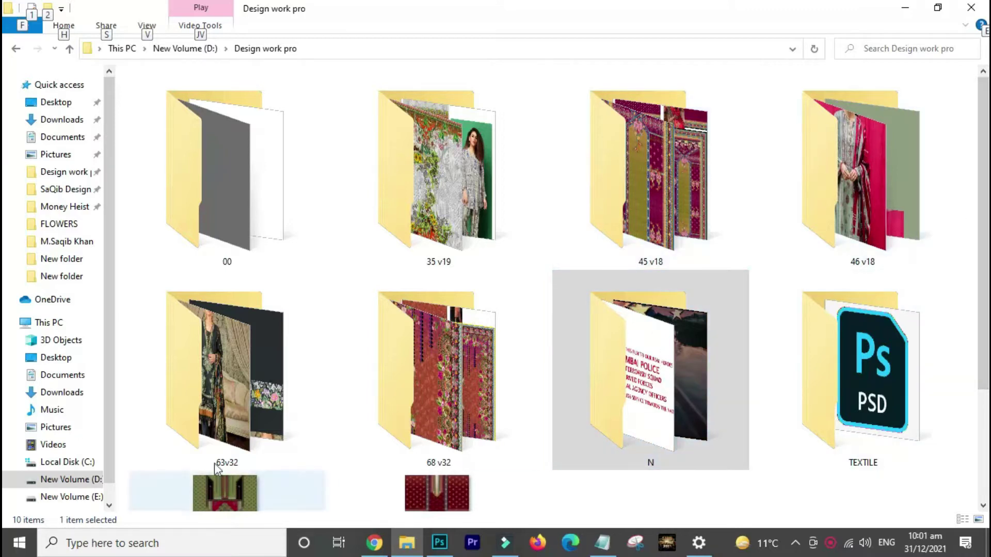
Browse the 35 v19, 45 v18 and 46 v18 design folders in Design work pro
left_click(424, 232)
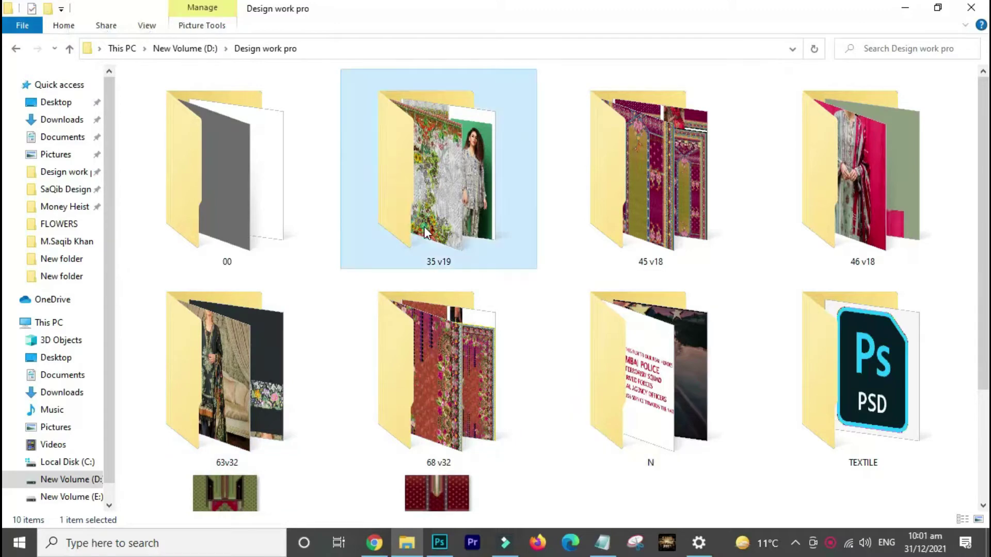
double_click(424, 232)
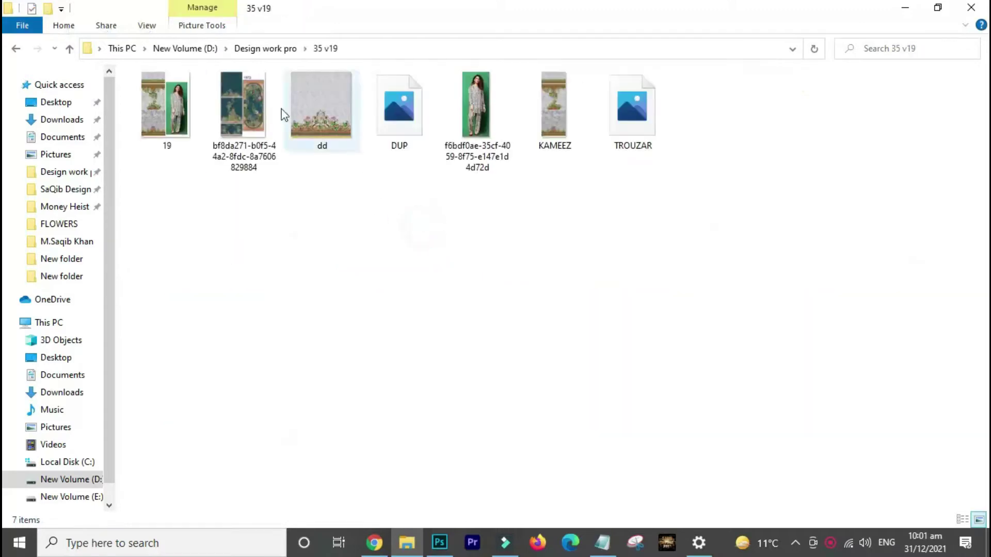
left_click(259, 50)
double_click(635, 201)
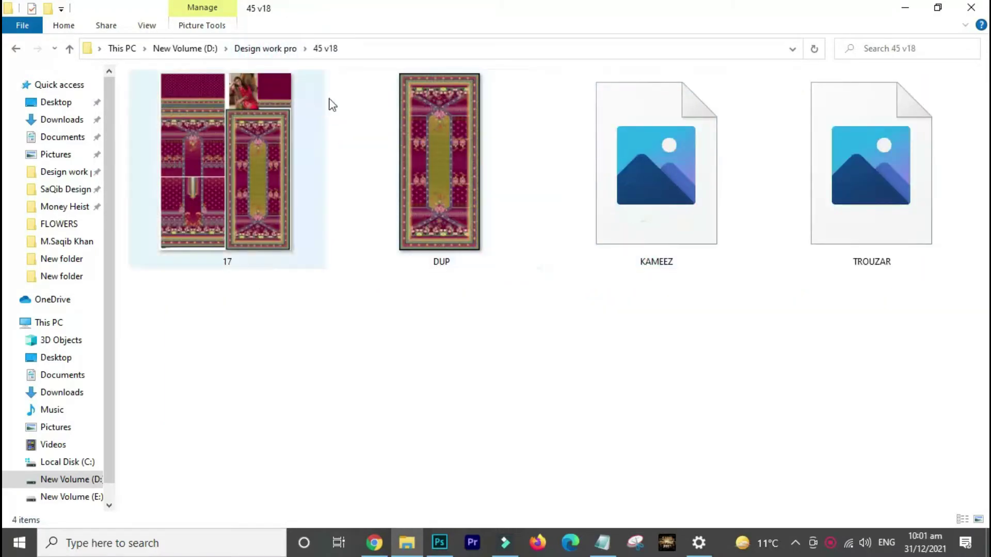
left_click(269, 50)
double_click(888, 204)
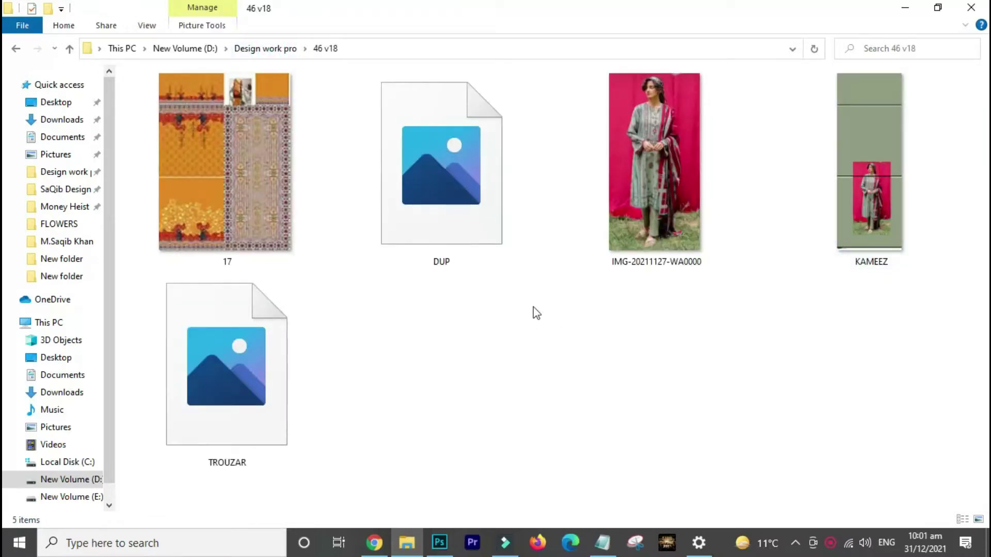
Look inside the 63v32 folder, then open the 68 v32 folder
left_click(256, 49)
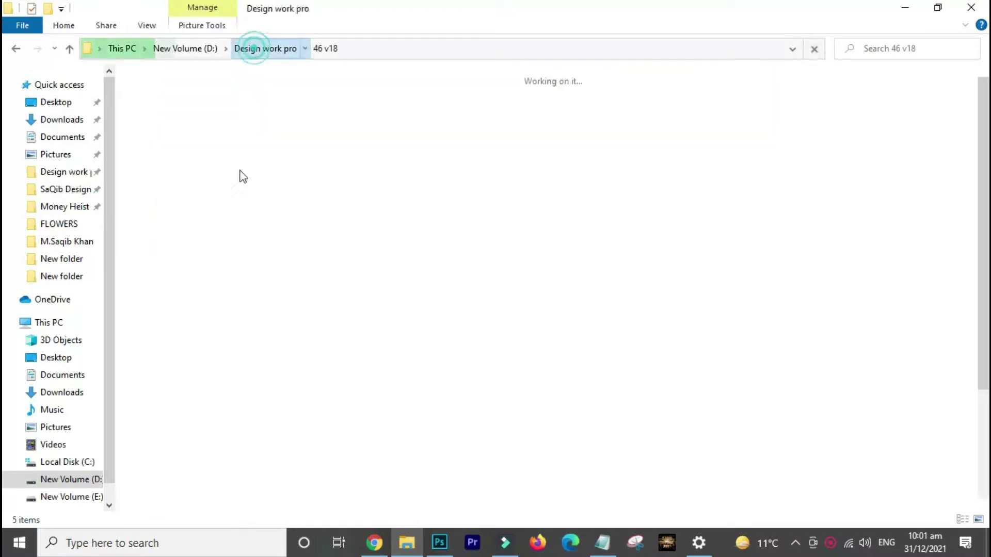
left_click(235, 409)
double_click(236, 409)
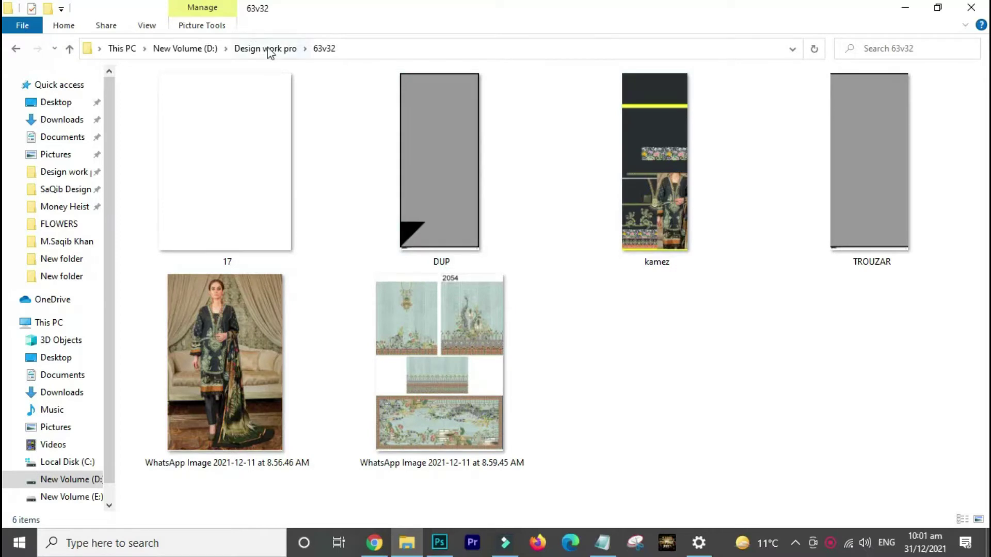
left_click(266, 49)
double_click(438, 382)
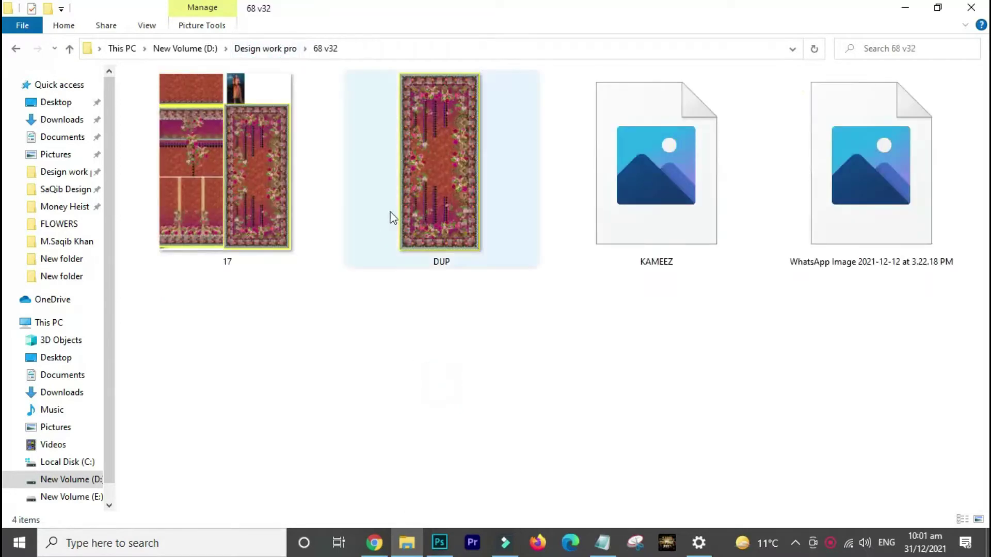
View the 17.jpg suit layout in Photos, then close the viewer
double_click(233, 217)
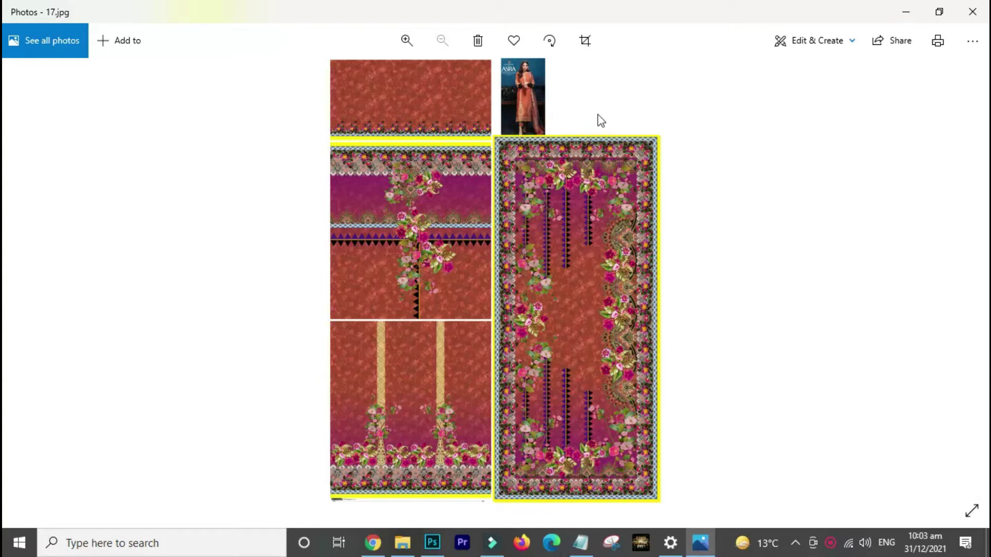
left_click(972, 12)
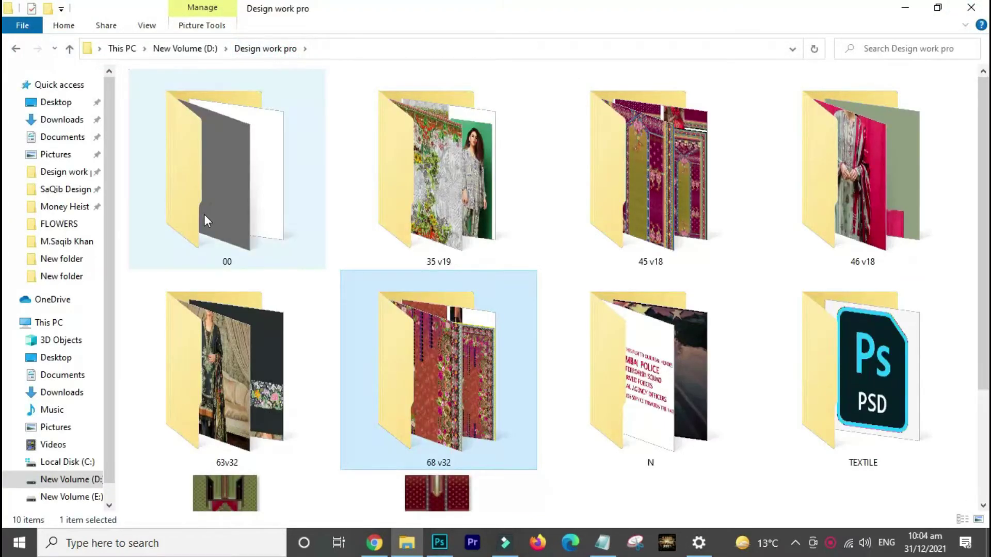
Duplicate the 00 folder with copy and paste
left_click(237, 211)
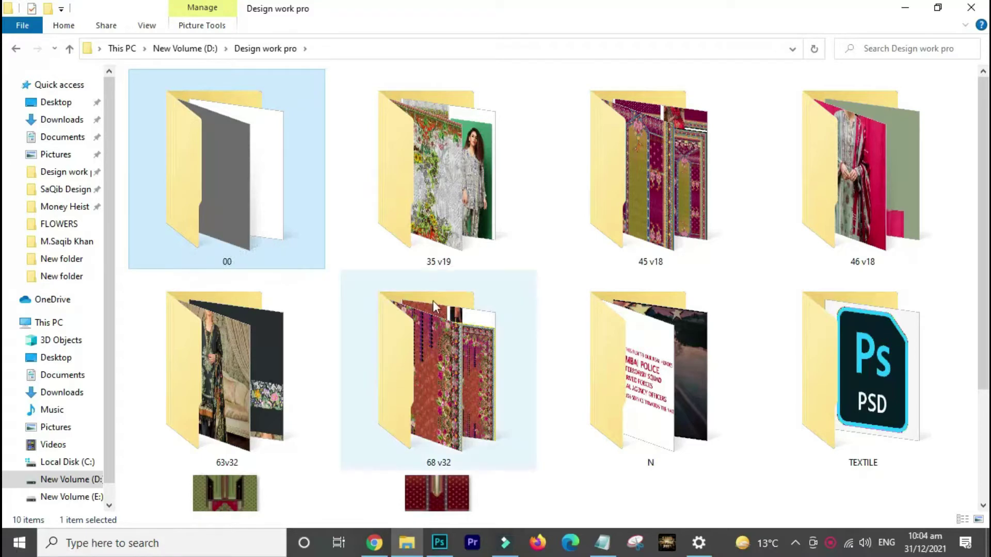
scroll(526, 281, "down", 3)
scroll(526, 279, "up", 3)
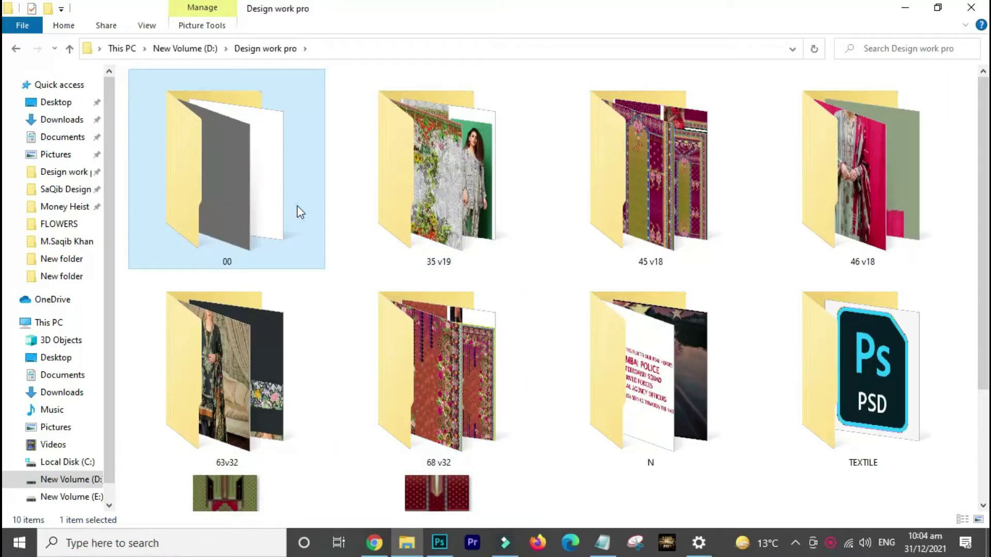
key("ctrl+c")
key("ctrl+v")
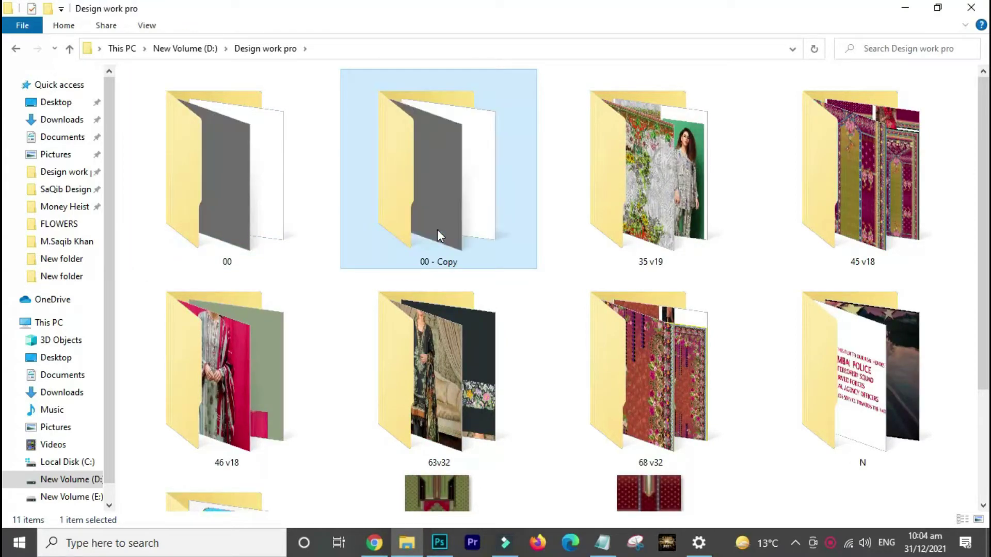
Rename the folder copy to 23v12 and open it
left_click(455, 261)
type("23")
type("v")
type("1")
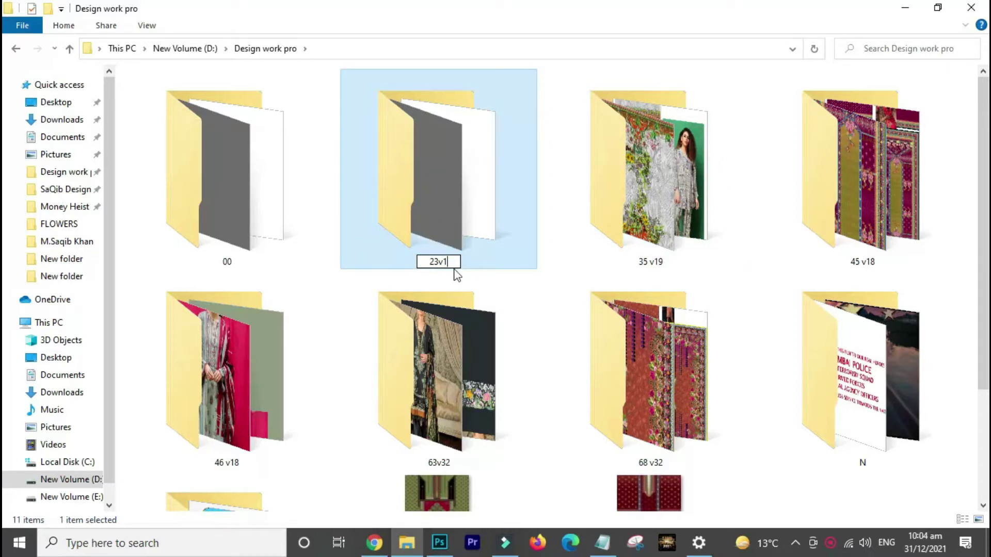
type("2")
left_click(434, 260)
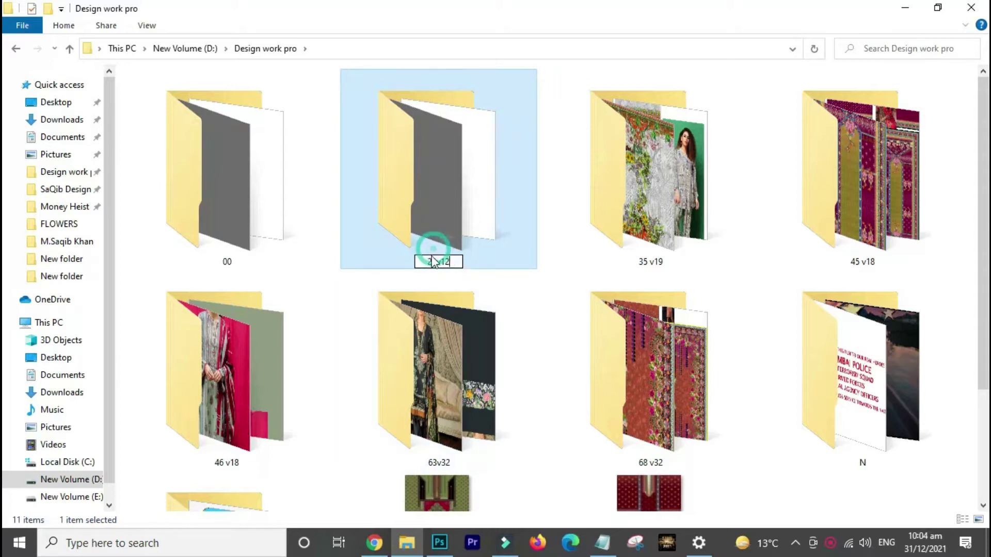
key("Return")
double_click(450, 230)
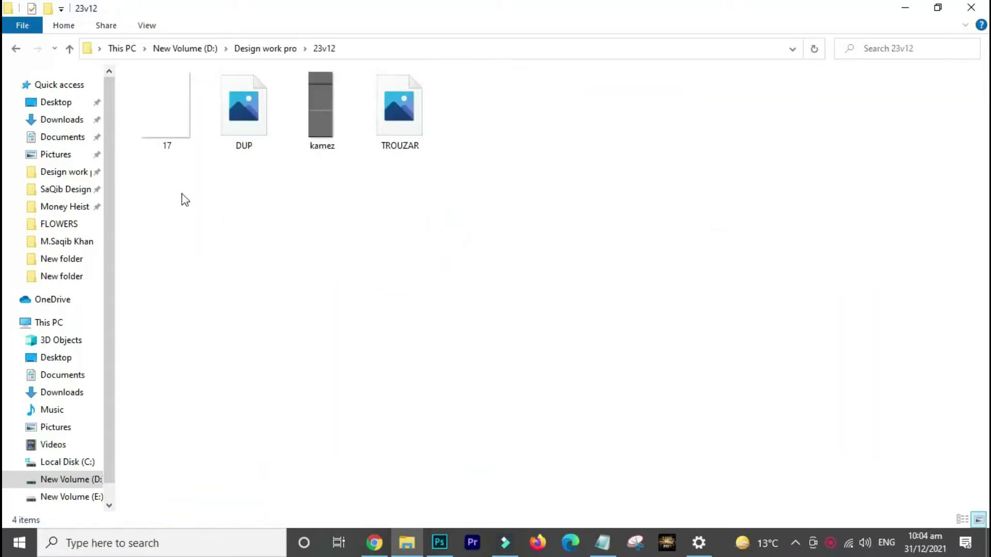
Go back to Design work pro and delete the 23v12 folder
mouse_move(322, 139)
left_mouse_down()
mouse_move(532, 491)
mouse_move(331, 293)
left_mouse_up()
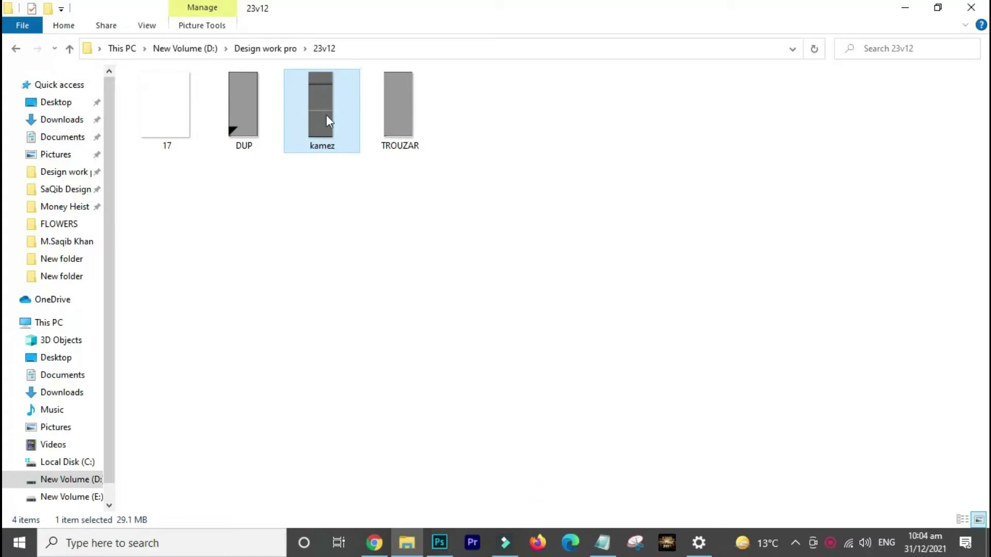
mouse_move(231, 101)
left_mouse_down()
mouse_move(472, 439)
mouse_move(469, 423)
left_mouse_up()
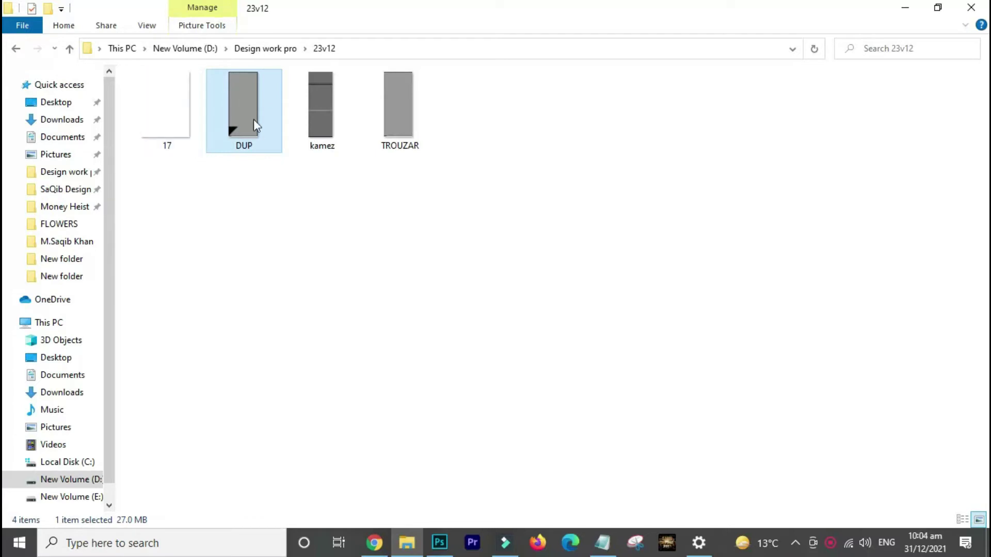
left_click_drag(401, 106, 451, 300)
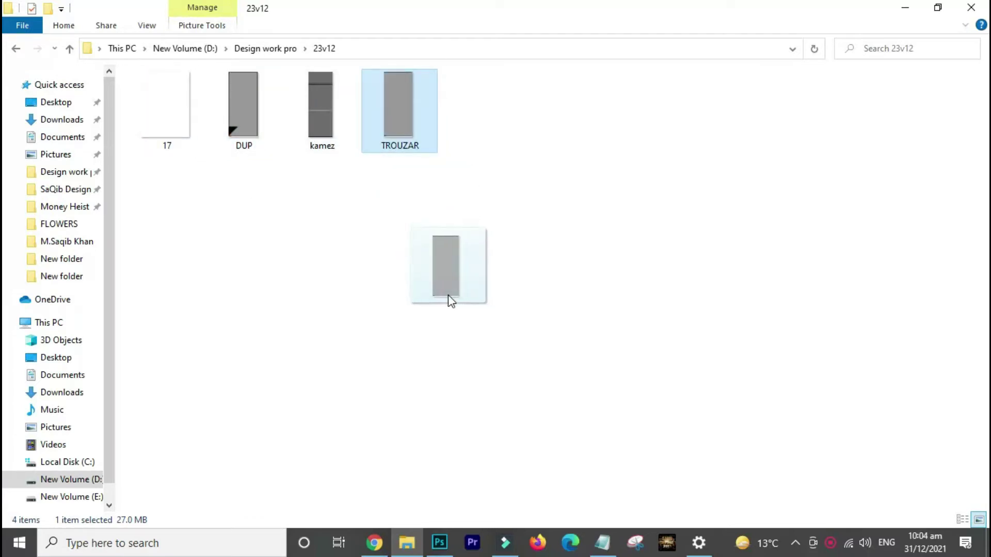
left_click_drag(448, 296, 448, 296)
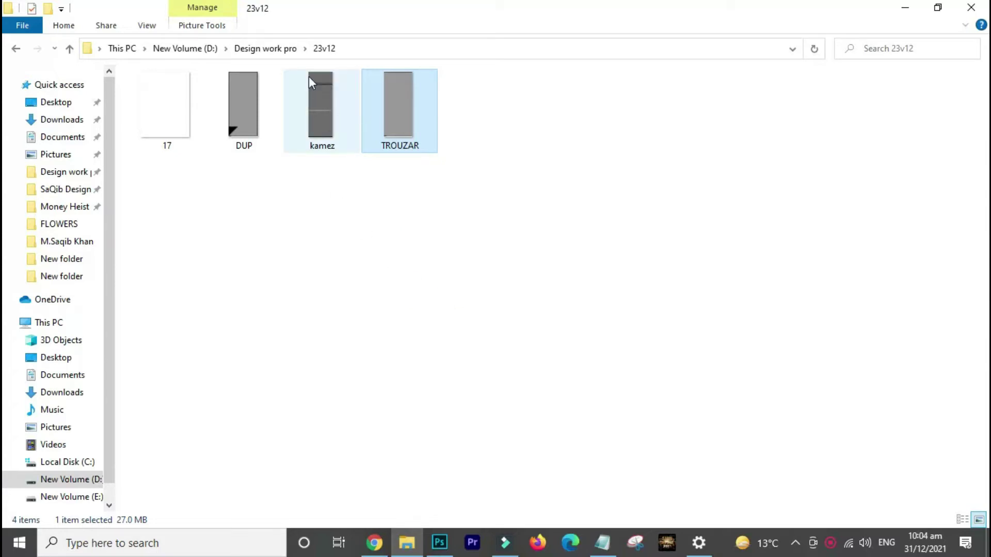
left_click(287, 48)
left_click(230, 177)
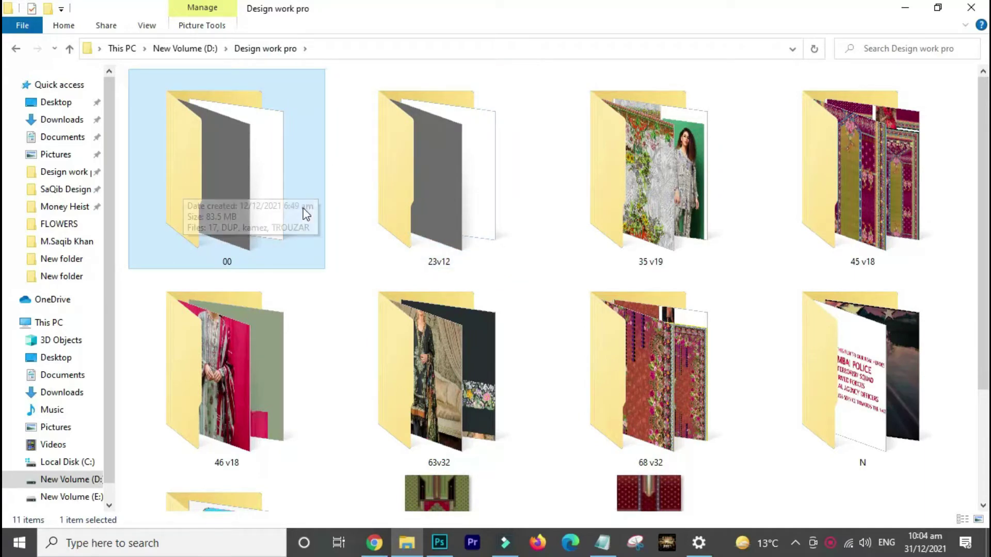
left_click(447, 198)
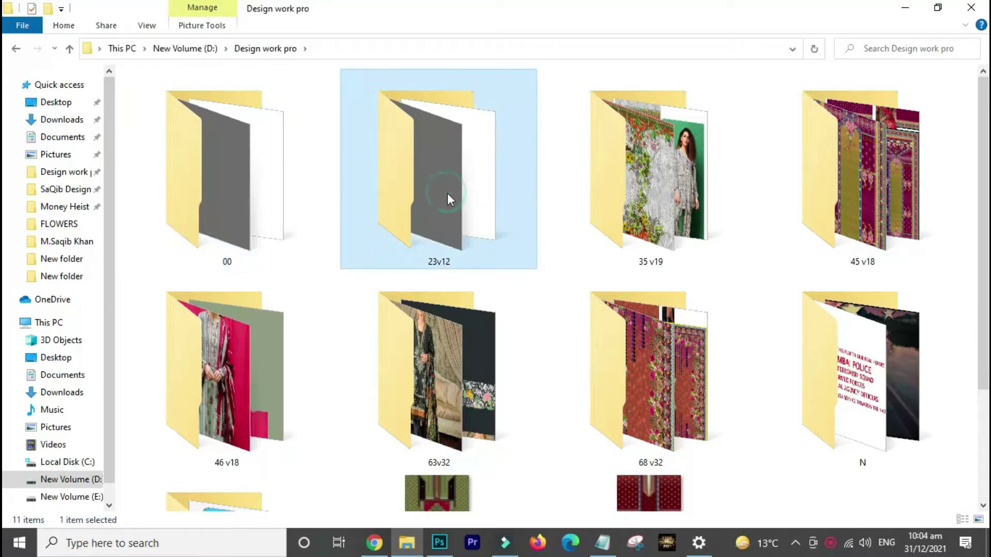
key("Delete")
Open the 00 folder, delete DUP, kamez and TROUZAR, and refresh the view
left_click(221, 204)
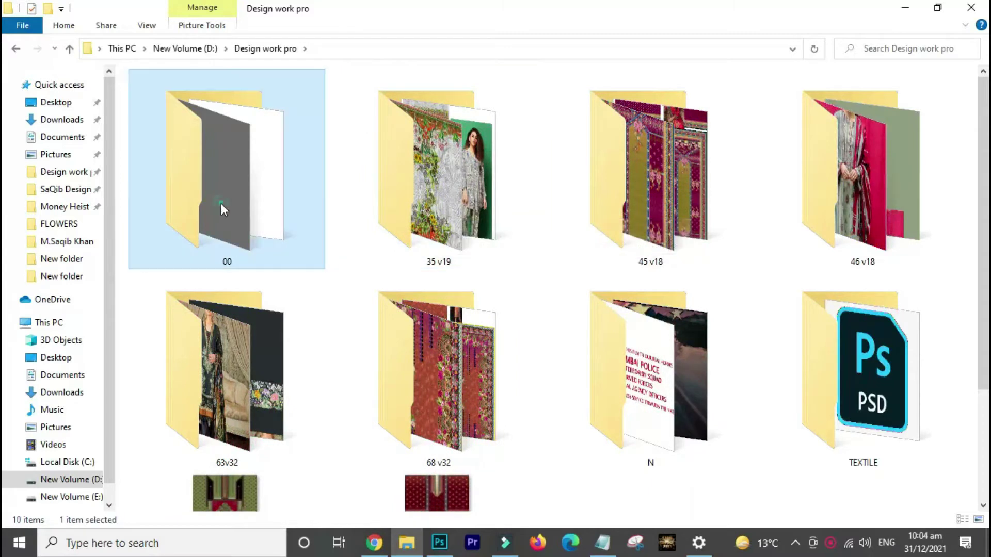
double_click(221, 203)
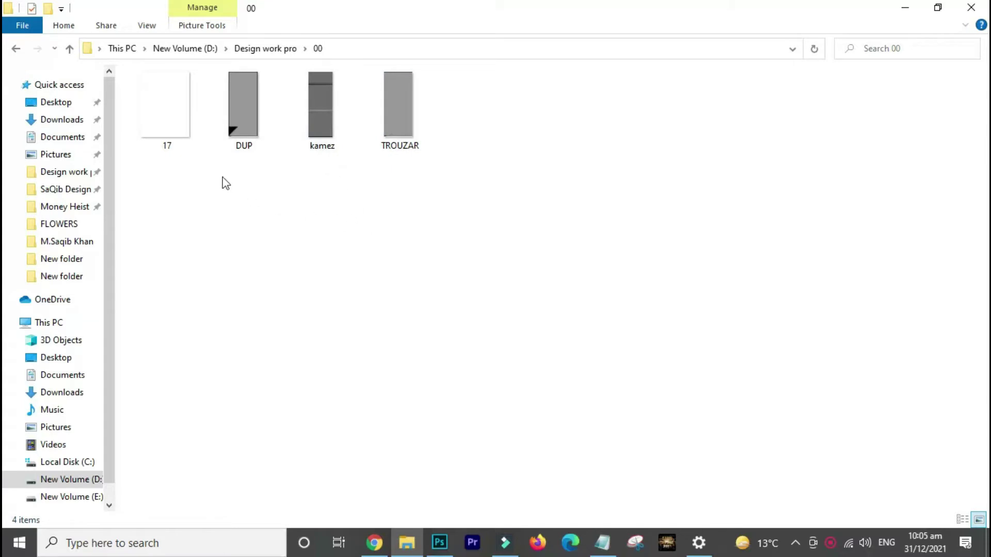
left_click_drag(186, 106, 199, 137)
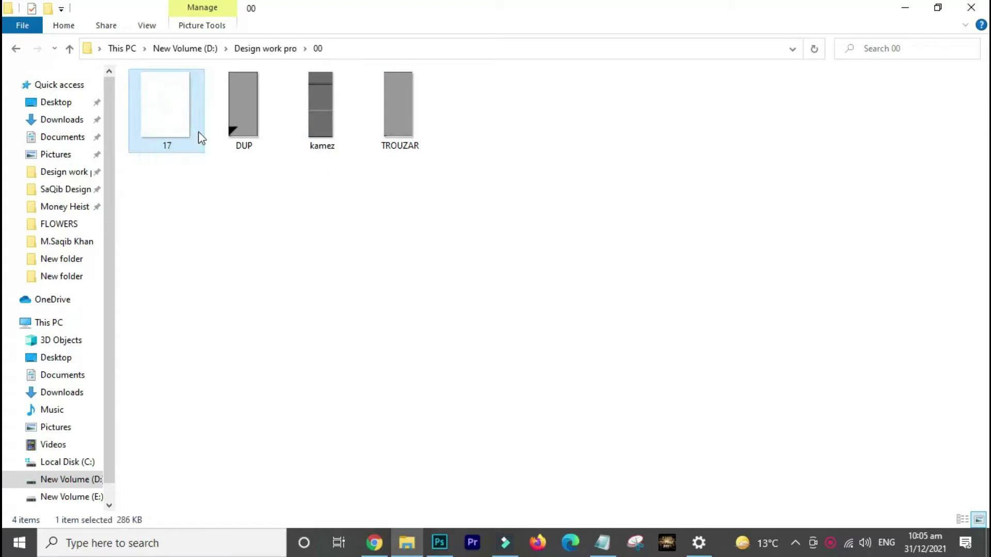
left_click_drag(248, 201, 508, 129)
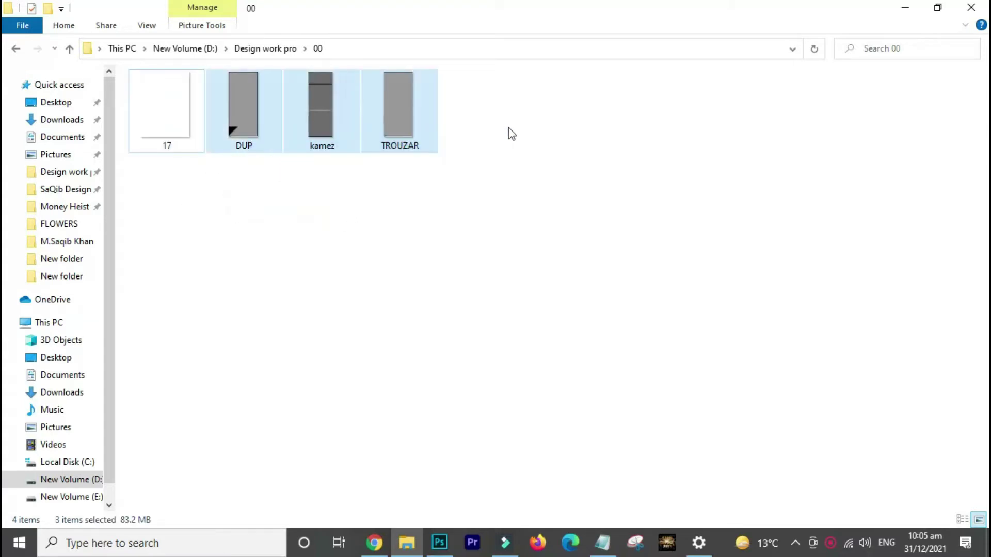
key("Delete")
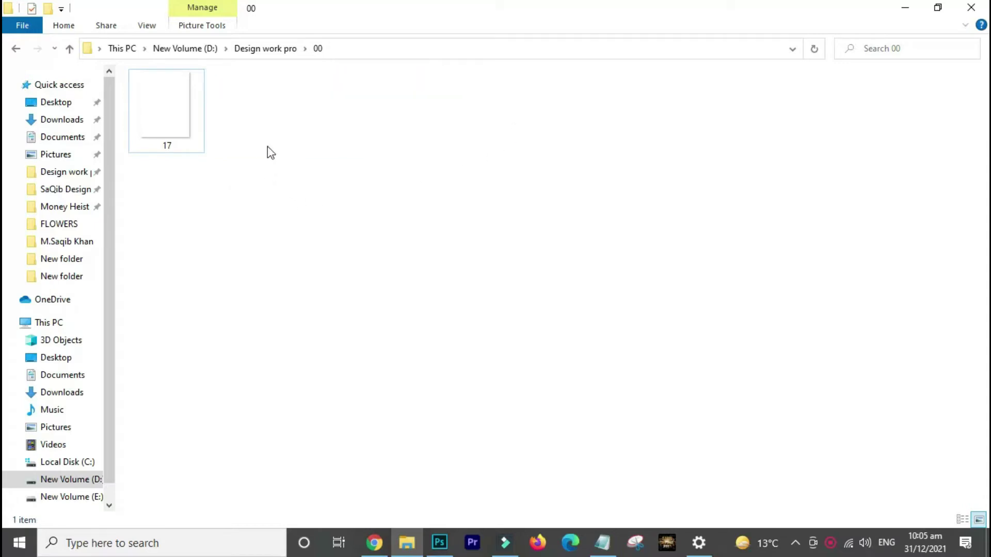
right_click(267, 148)
left_click(305, 207)
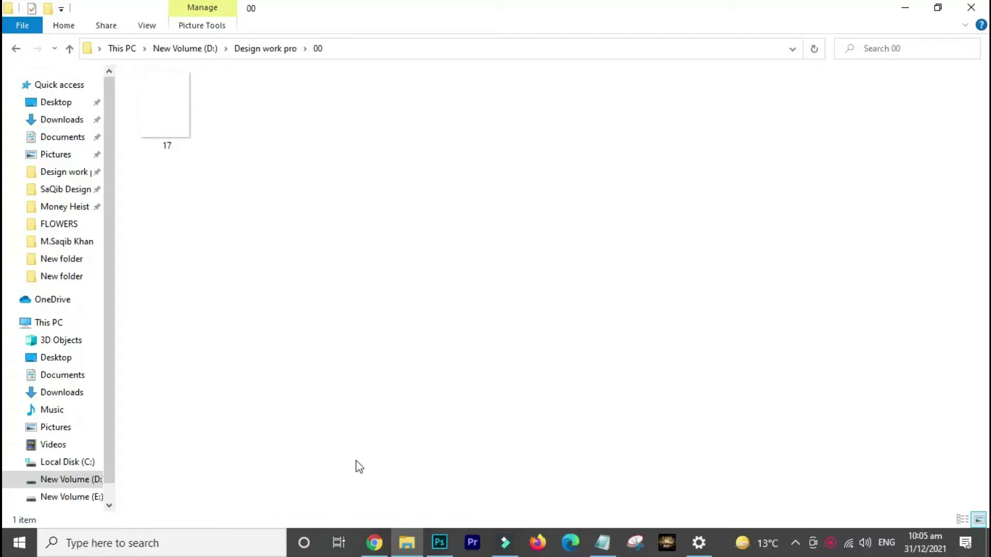
Start a new 40-inch-wide, 300 ppi Photoshop document, then switch back to File Explorer
left_click(439, 543)
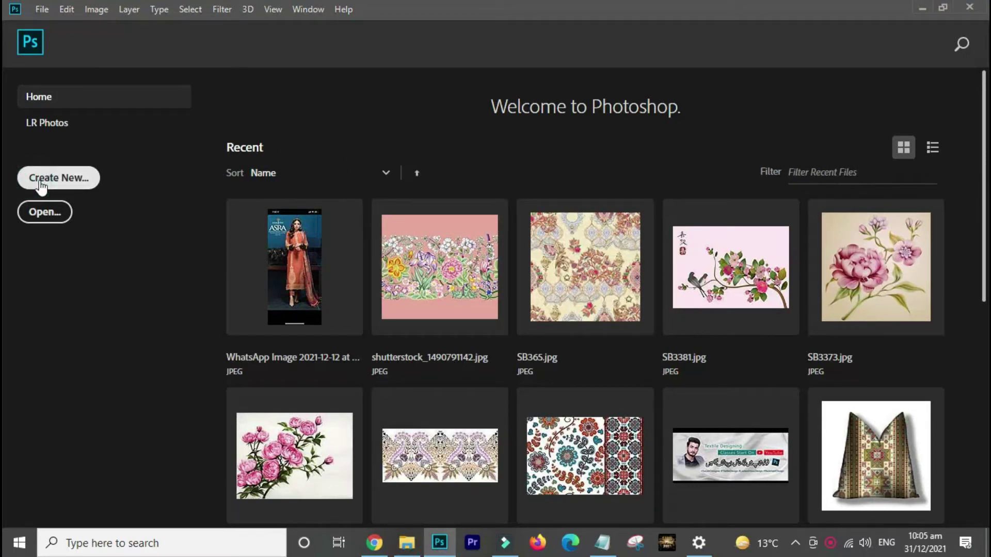
left_click(71, 178)
type("40")
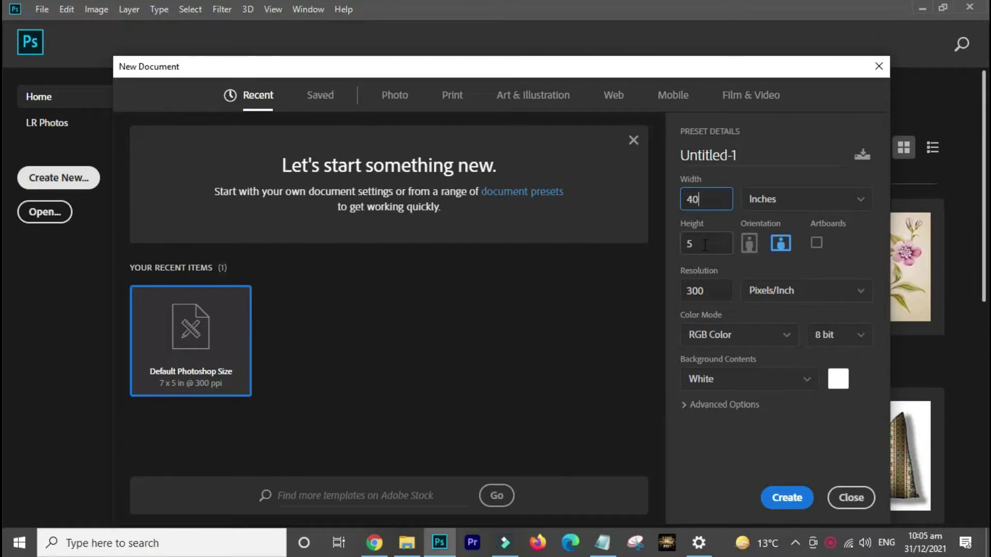
left_click(703, 244)
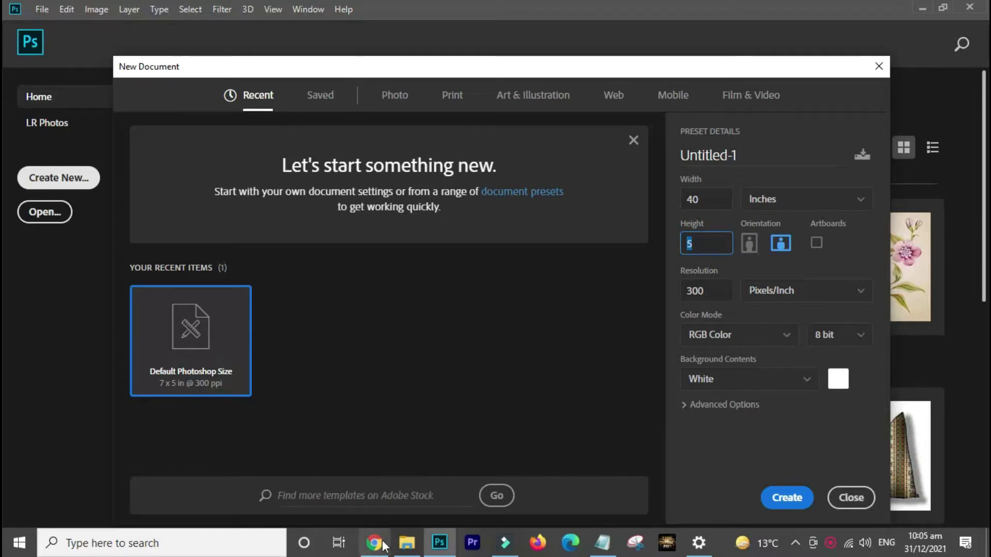
left_click(407, 542)
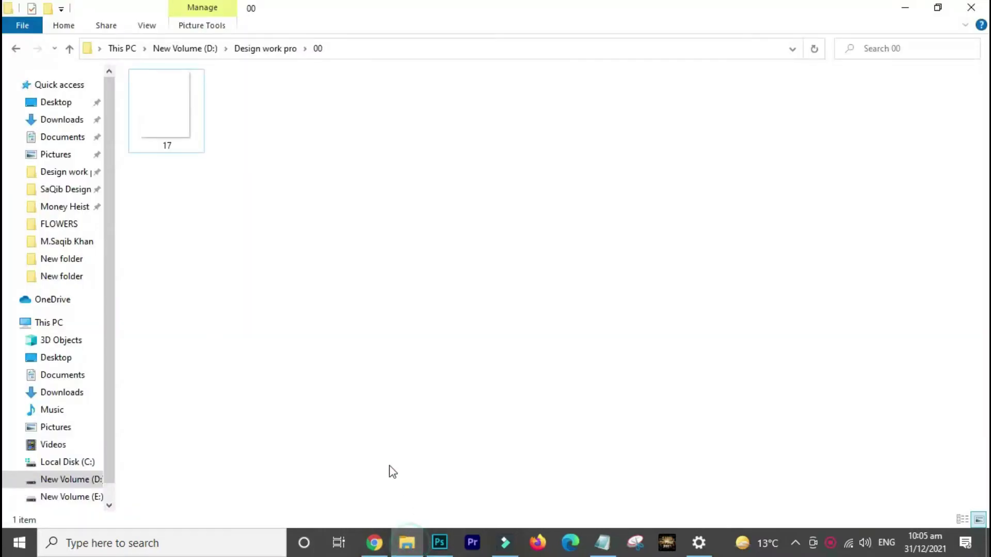
From Design work pro, open the 68 v32 folder and view image 17 in Photos
left_click(258, 51)
double_click(427, 442)
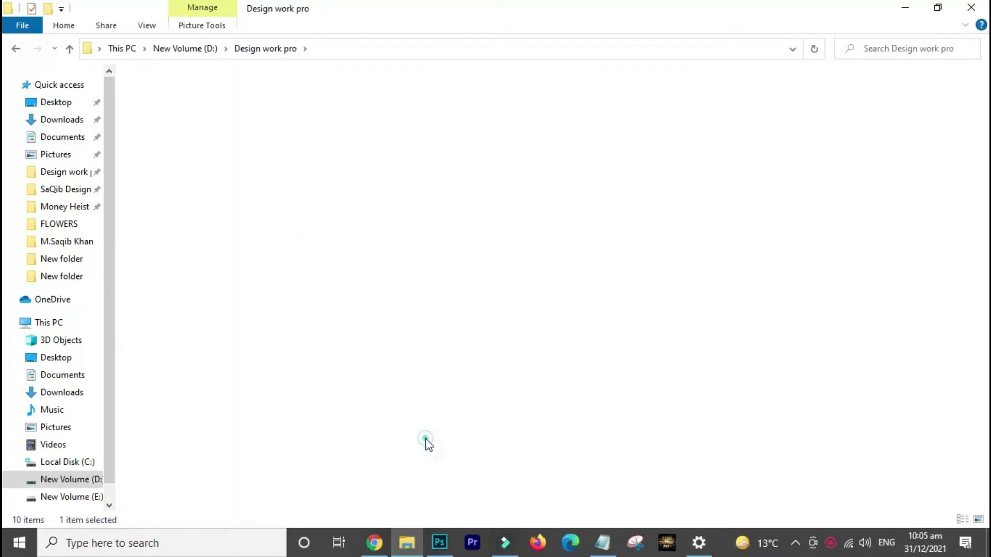
double_click(209, 128)
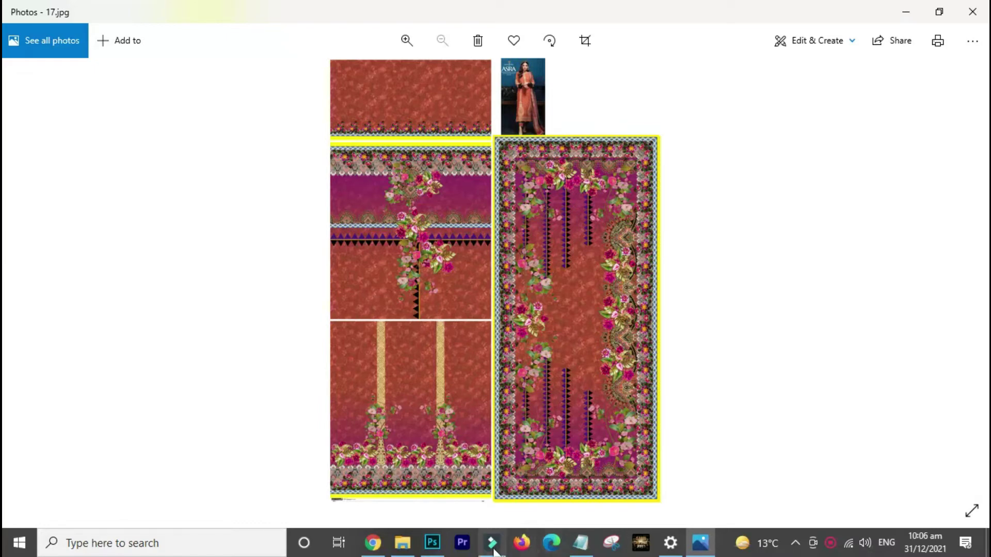
left_click(432, 543)
left_click(703, 200)
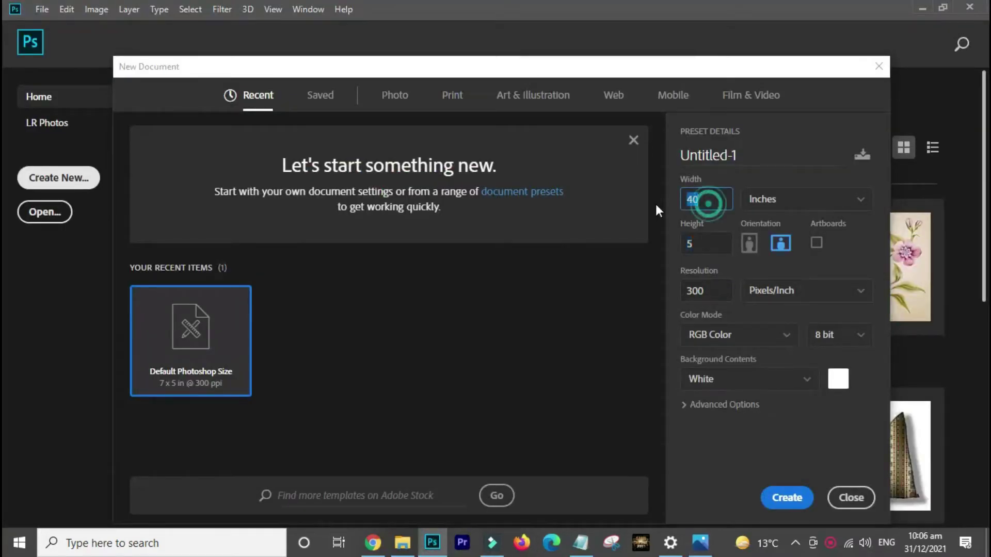
left_click(699, 247)
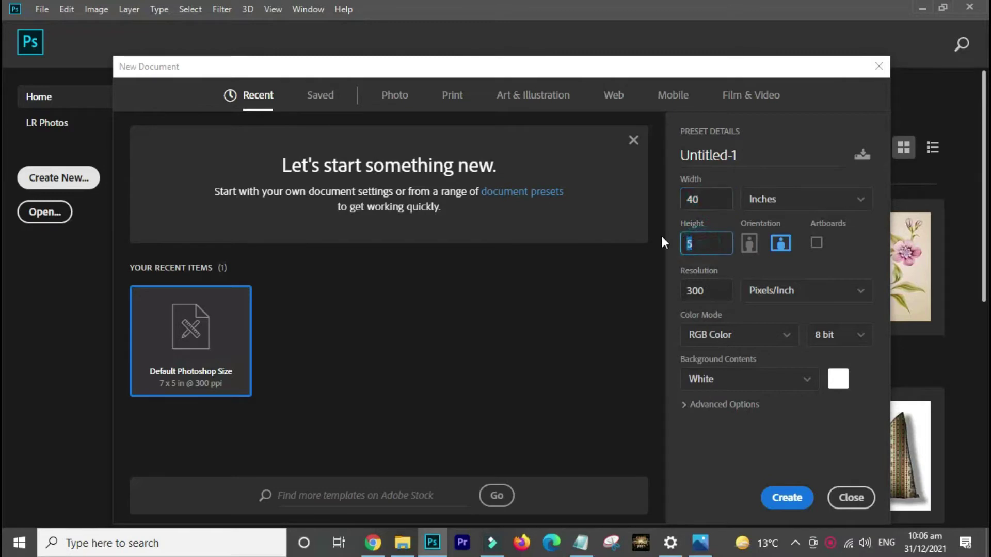
left_click(700, 543)
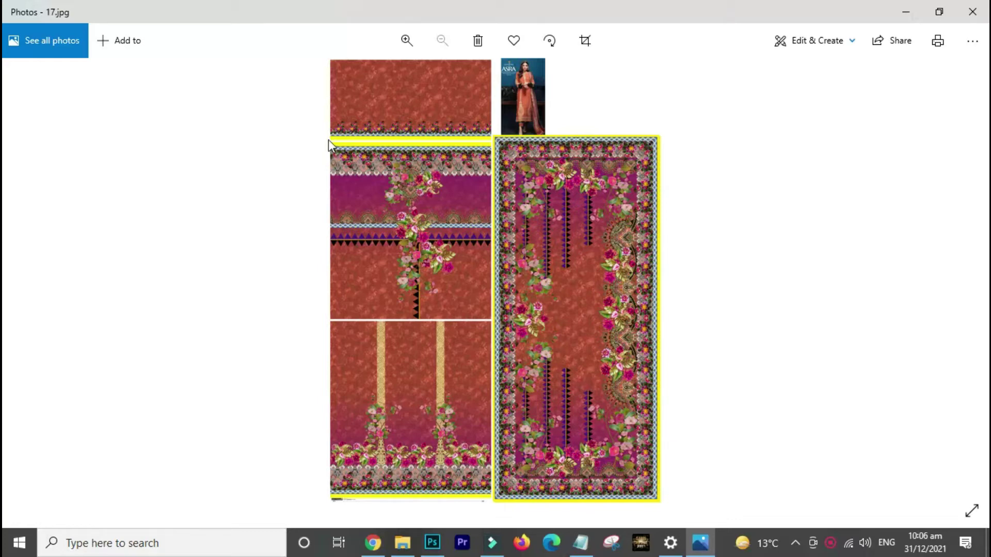
Zoom and pan around the suit panels in 17.jpg, then bring up Windows search
scroll(312, 138, "up", 5)
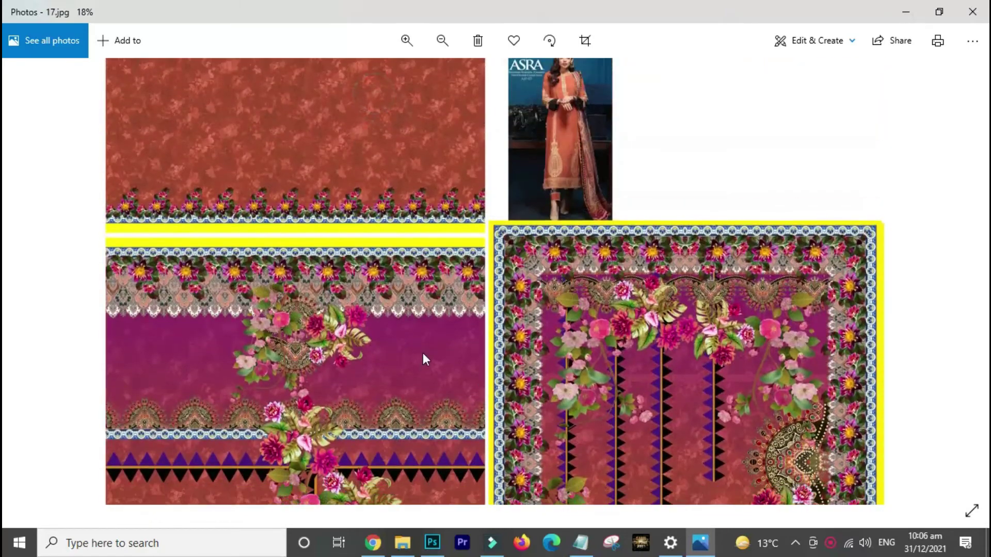
scroll(309, 314, "up", 2)
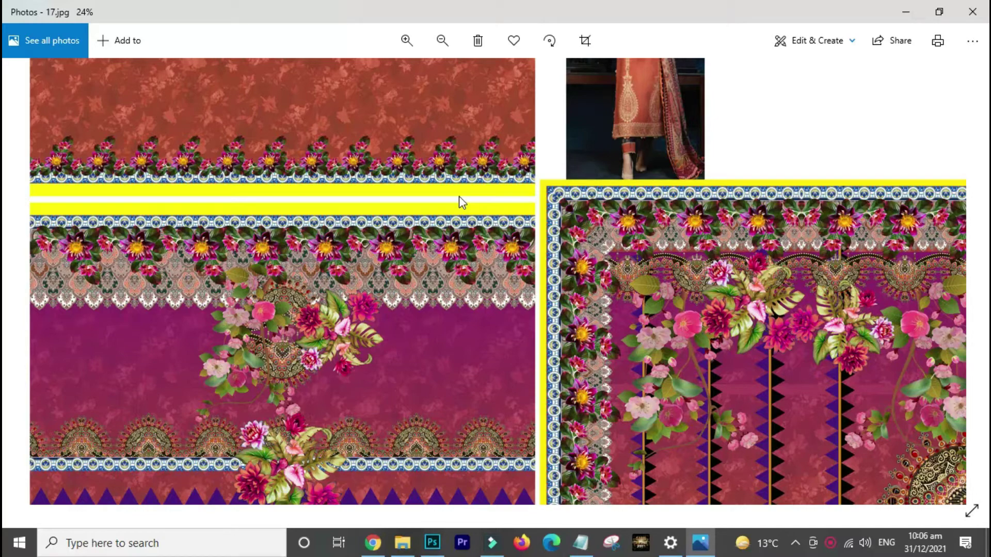
scroll(475, 202, "down", 2)
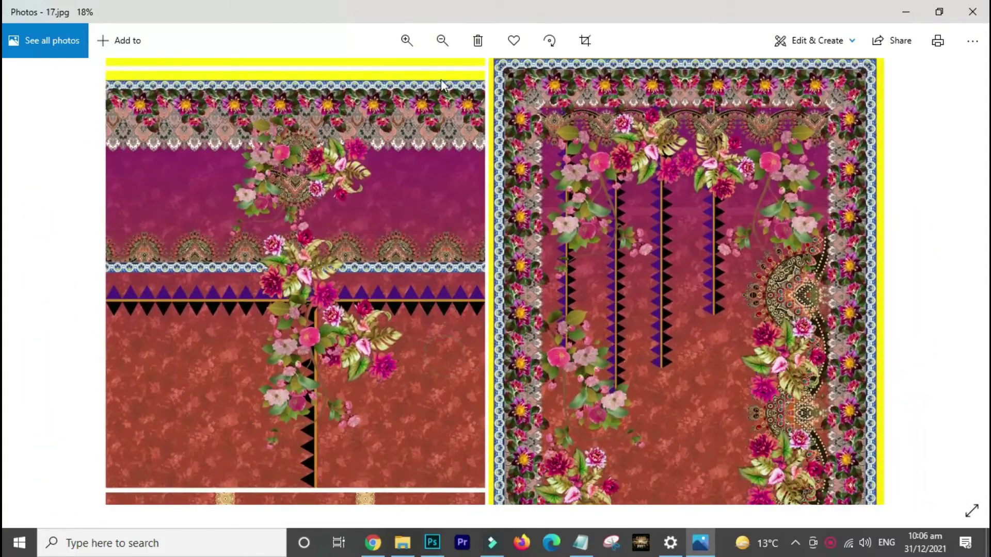
scroll(460, 271, "down", 3)
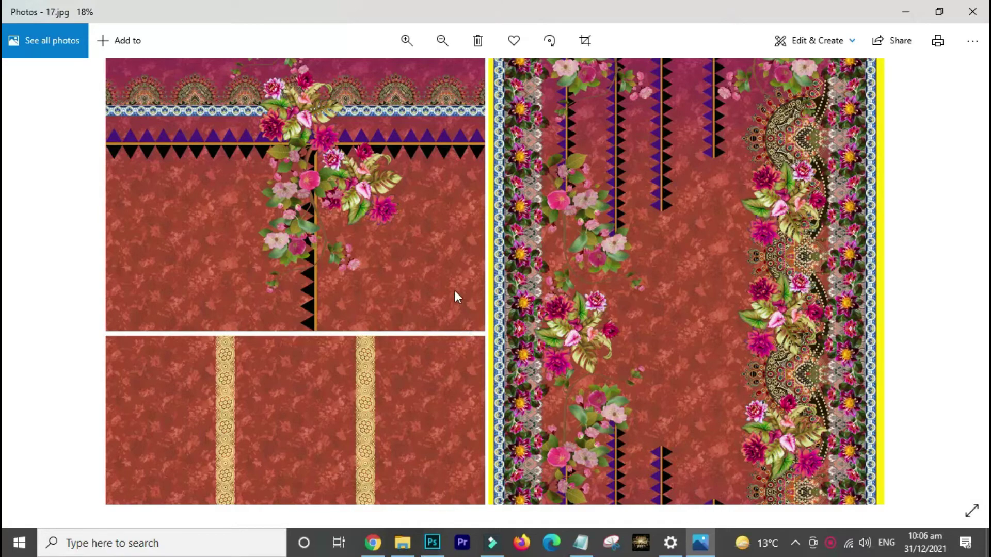
scroll(454, 252, "up", 3)
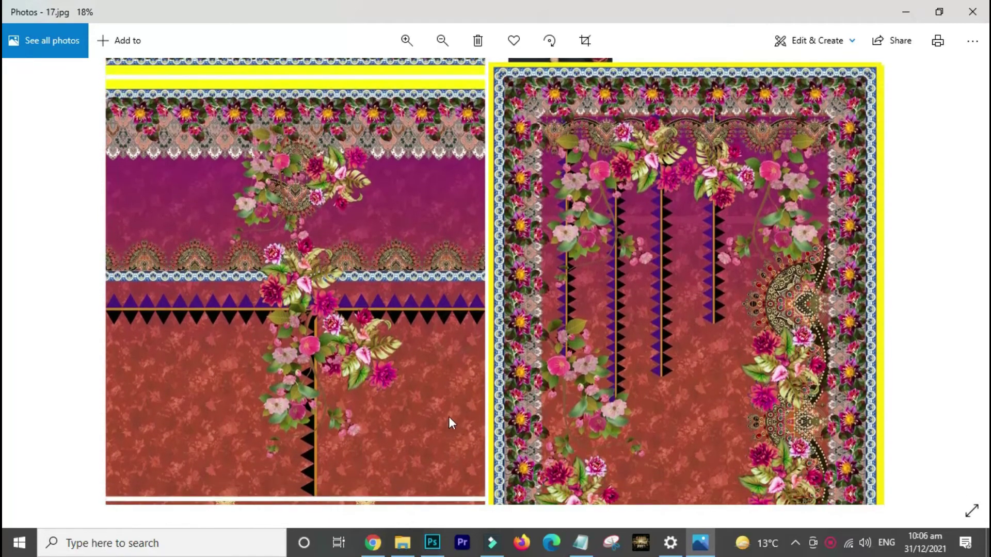
scroll(451, 422, "down", 1)
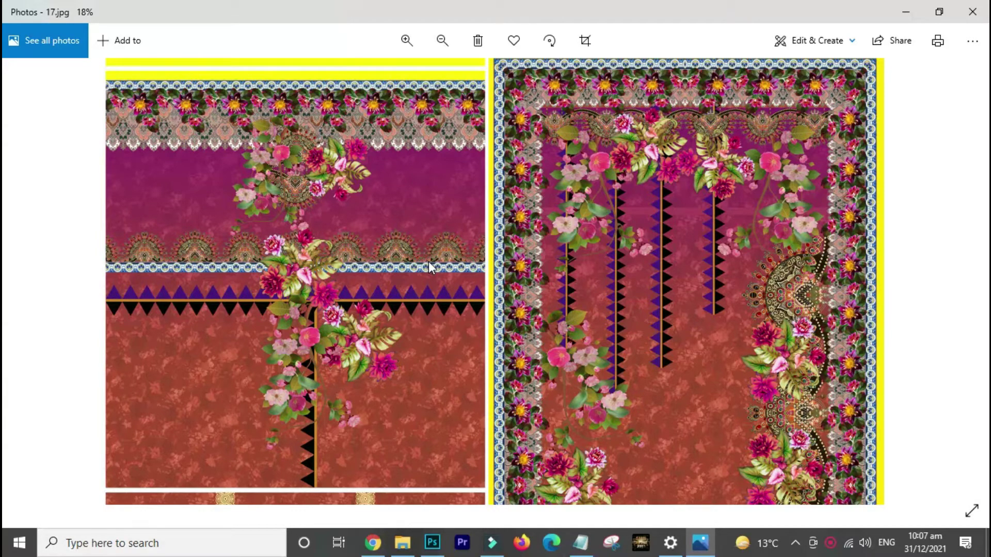
scroll(361, 245, "up", 4)
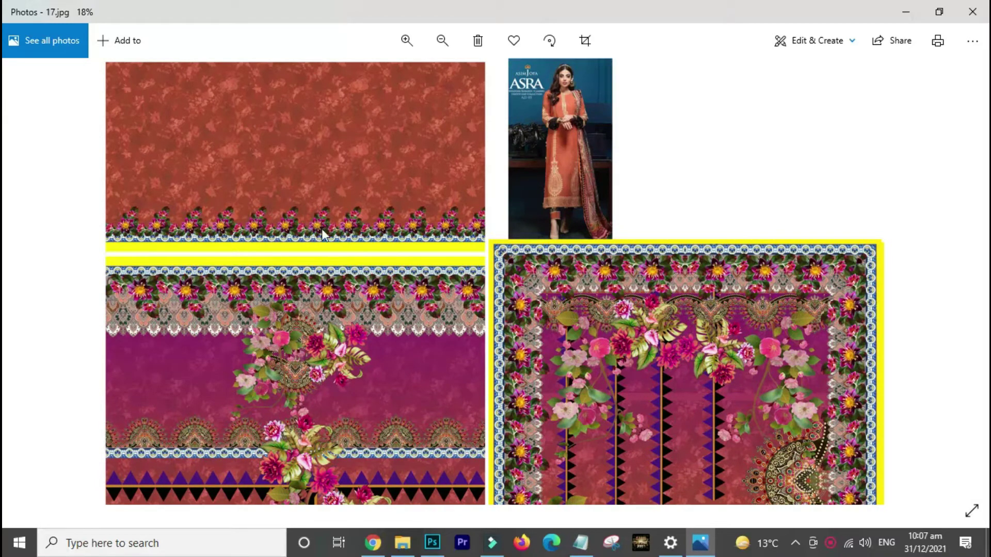
scroll(355, 233, "down", 3)
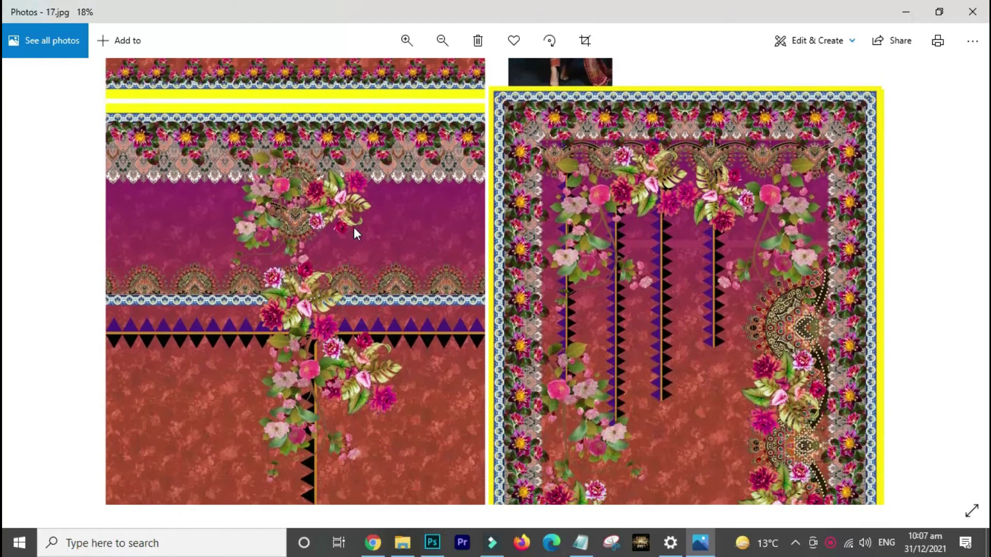
left_click(115, 545)
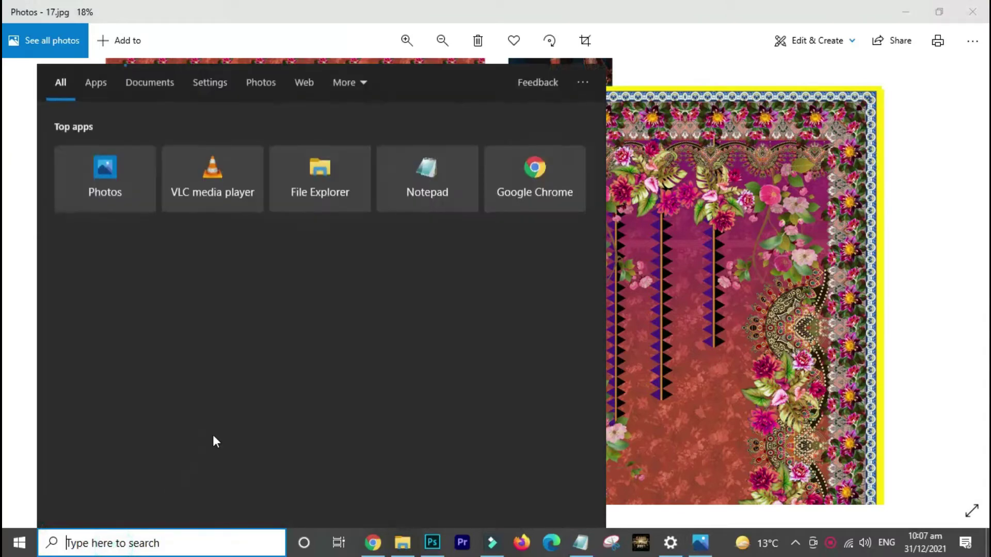
Launch Calculator via search and start an addition from 26
type("cal")
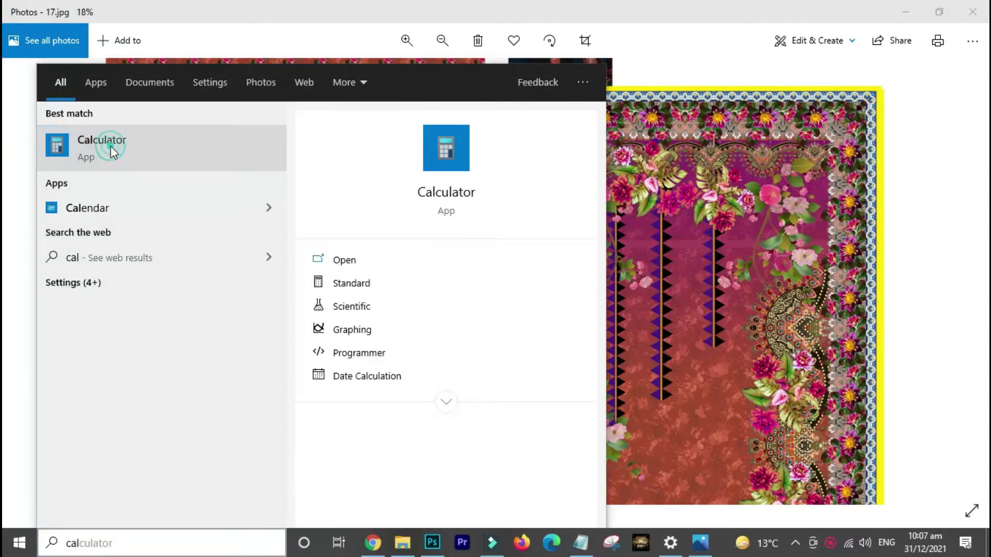
left_click(109, 148)
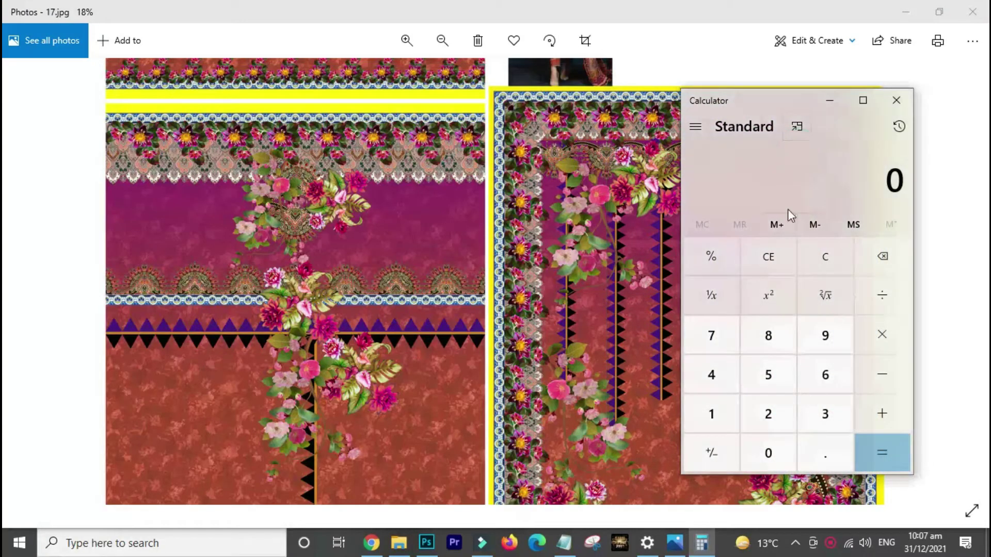
left_click(770, 412)
left_click(821, 378)
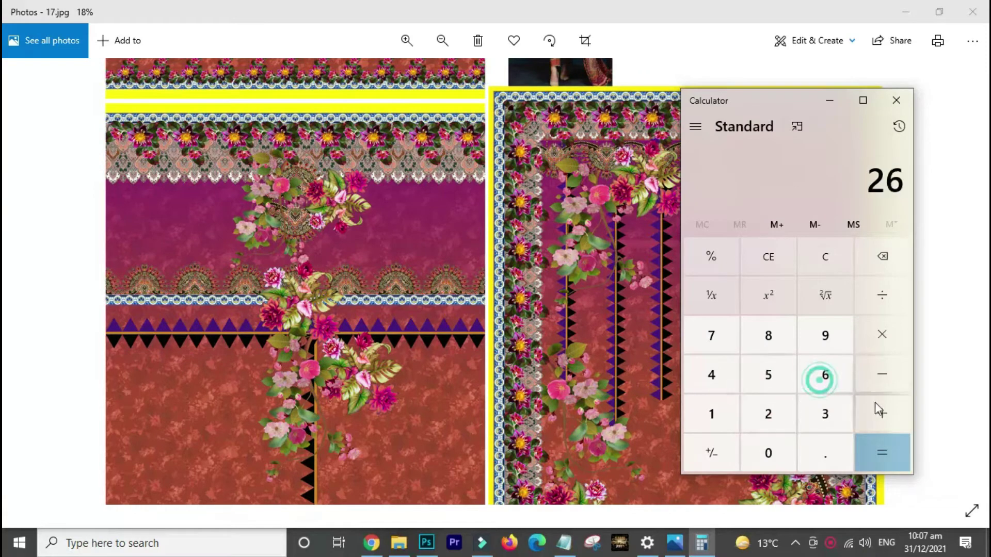
left_click(877, 413)
Check the reference design, then add 45 to the running total
left_click(305, 329)
scroll(305, 330, "down", 1)
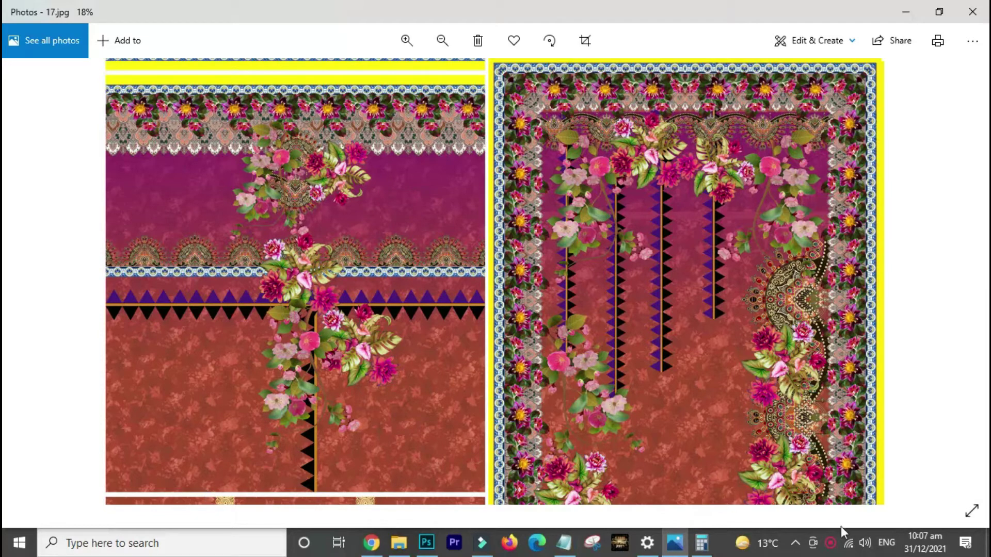
left_click(701, 543)
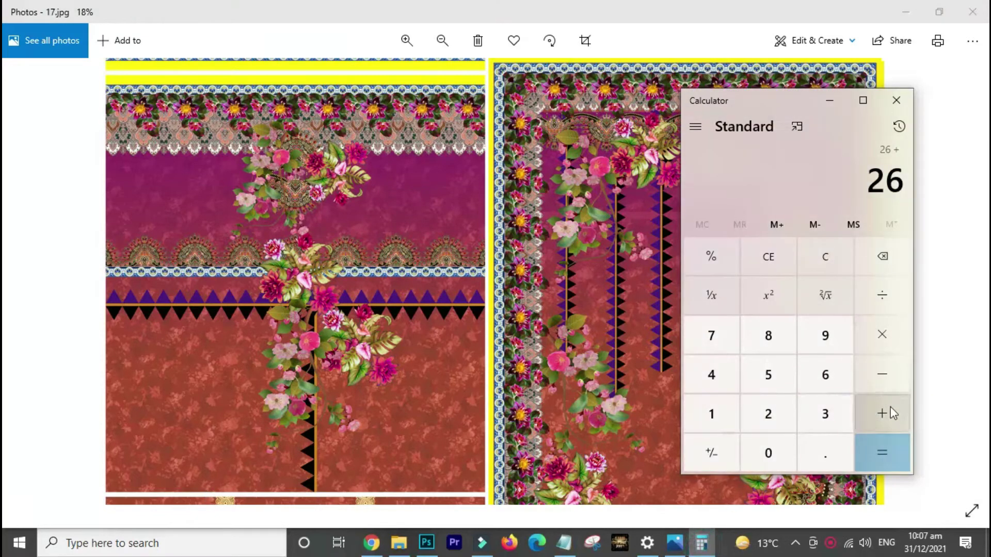
left_click(756, 379)
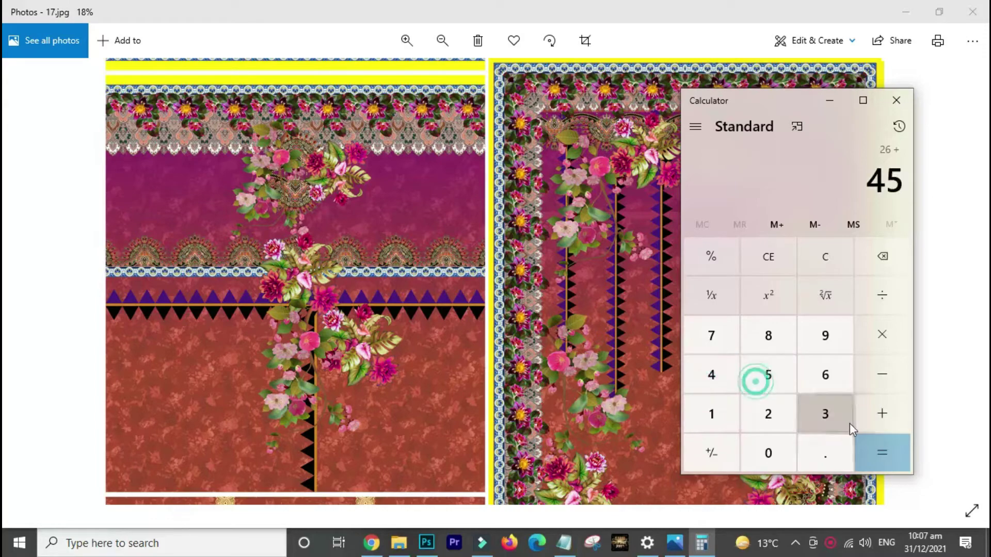
left_click(881, 414)
Pan the design's upper panels into view and compute 71 + 45 = 116
left_click(338, 329)
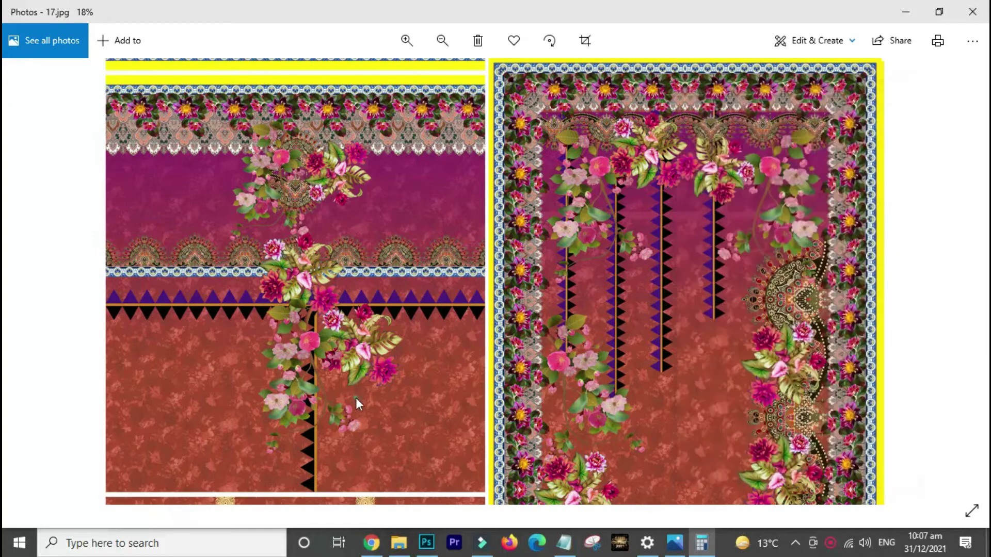
scroll(323, 258, "down", 5)
scroll(289, 330, "down", 2)
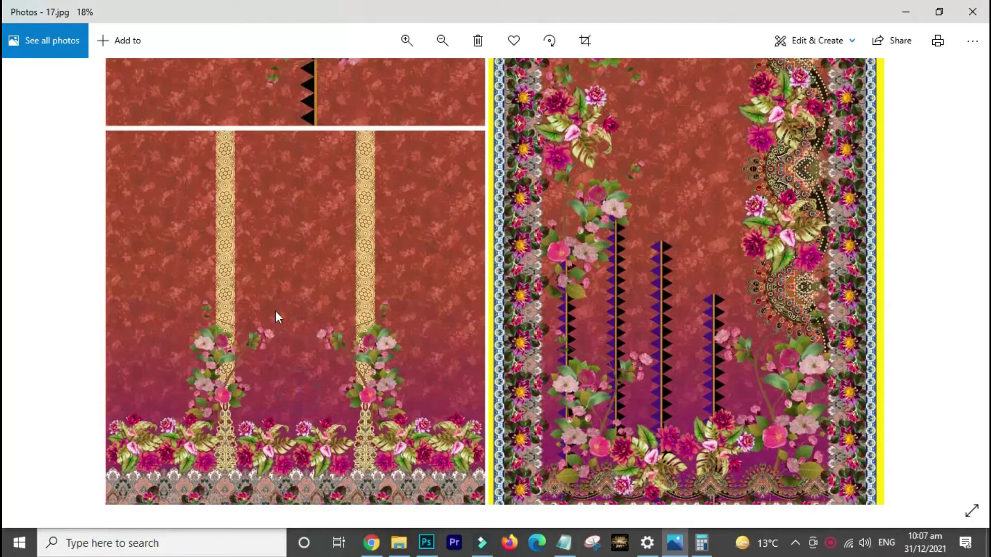
scroll(289, 475, "down", 2)
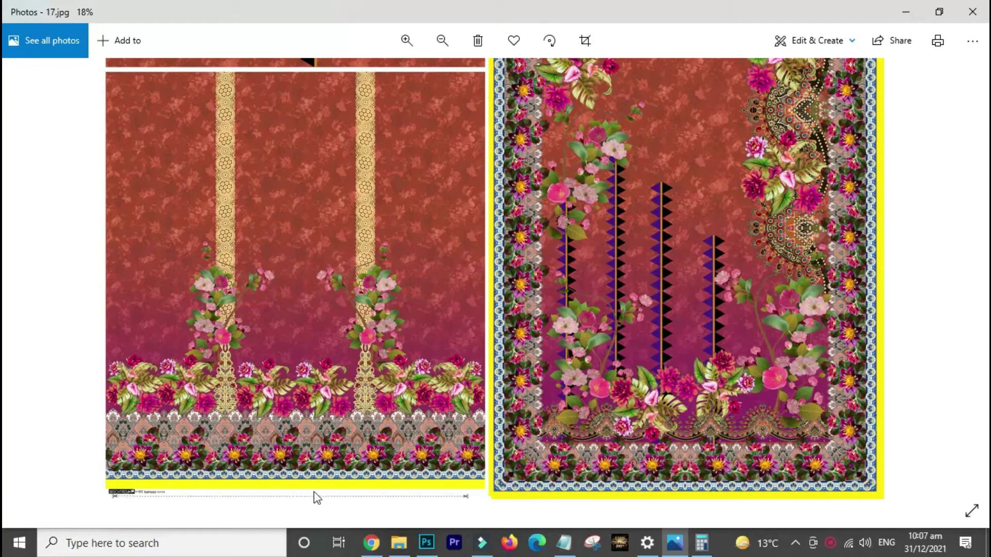
left_click_drag(277, 302, 280, 345)
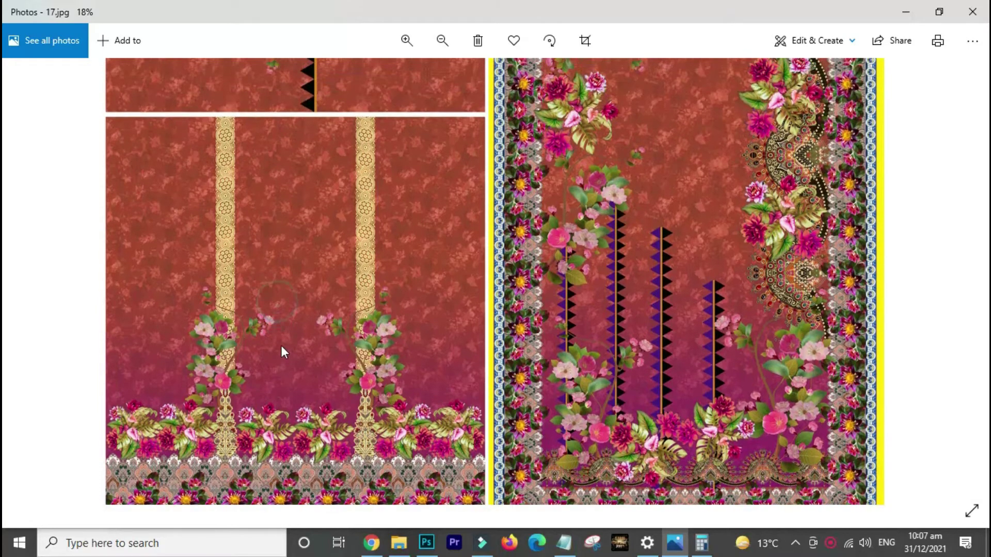
left_click(700, 543)
left_click(709, 376)
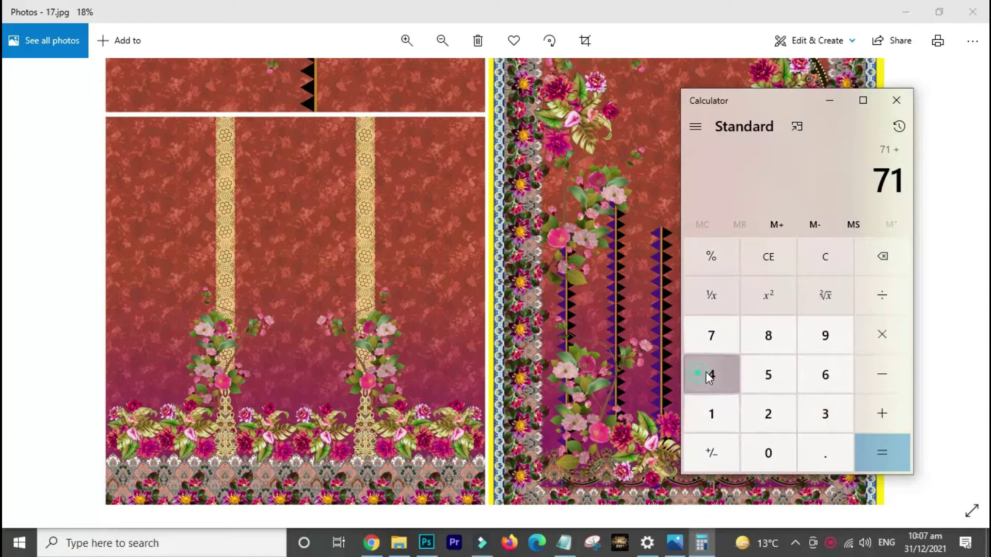
left_click(767, 375)
left_click(882, 452)
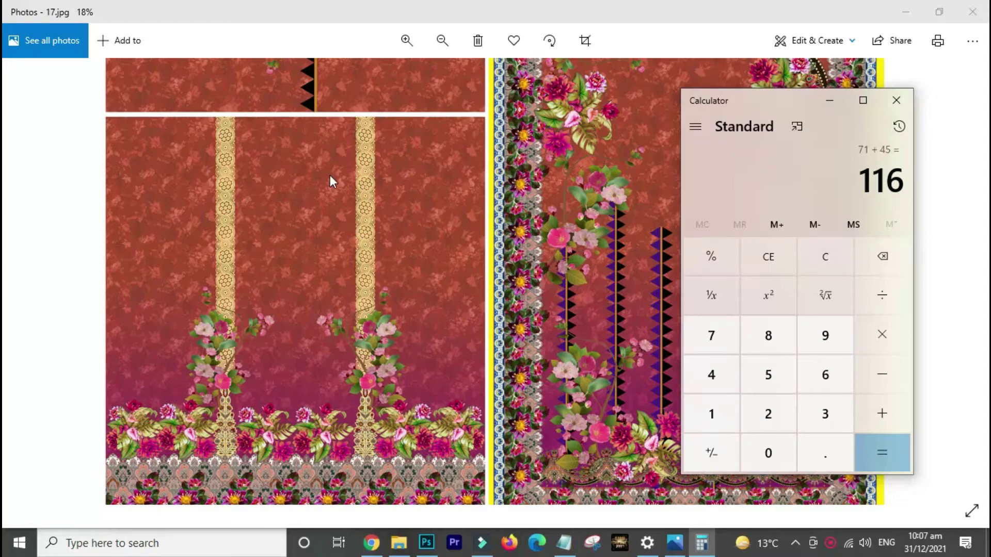
left_click_drag(341, 153, 370, 426)
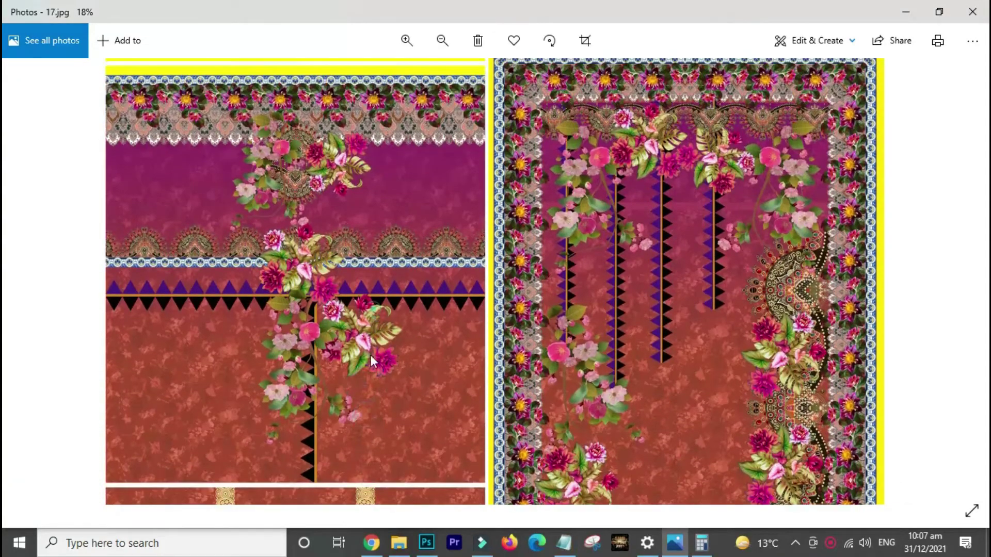
mouse_move(370, 355)
left_mouse_down()
mouse_move(370, 384)
mouse_move(388, 354)
left_mouse_up()
scroll(389, 354, "down", 3)
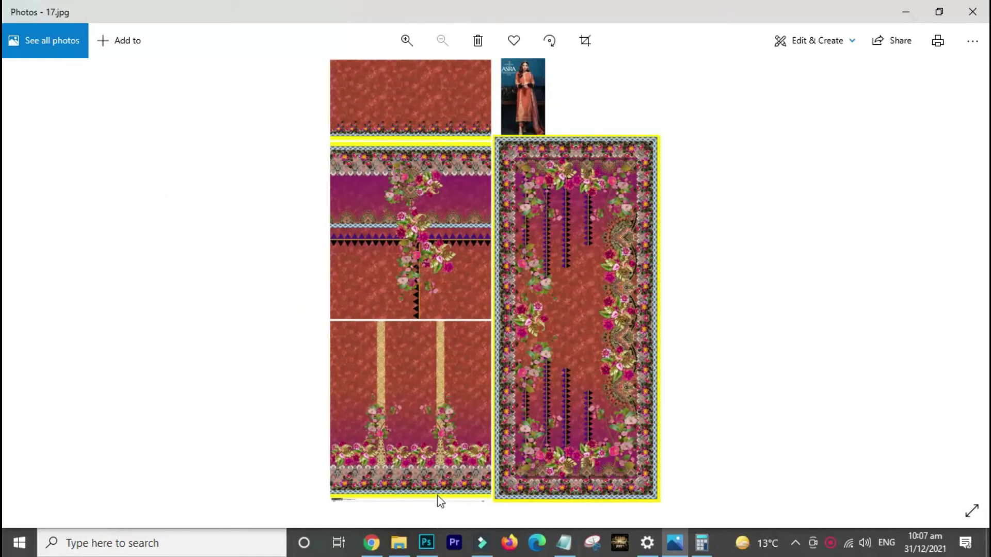
Create the blank white Untitled-1 document, 40 in wide at 300 ppi, then view the reference
left_click(426, 542)
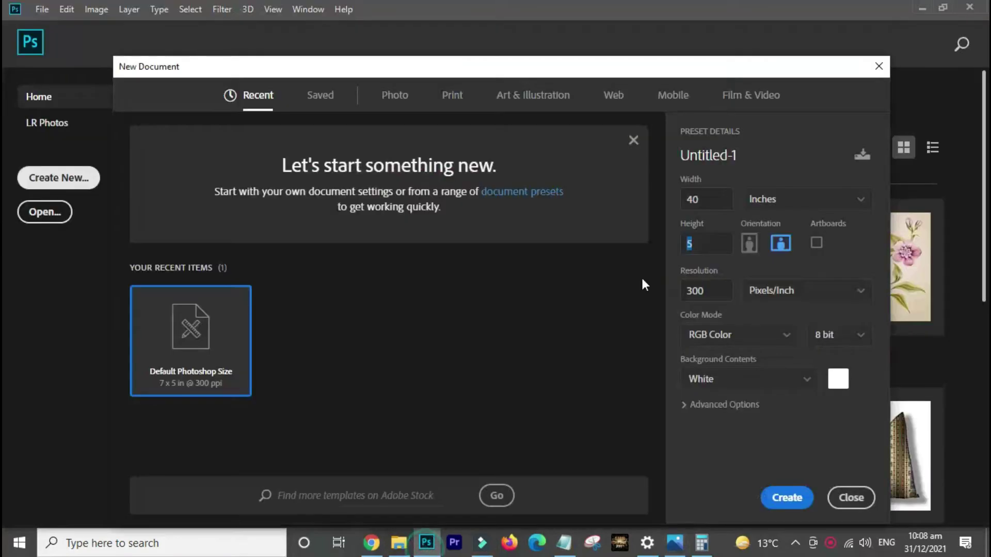
left_click(696, 243)
type("116")
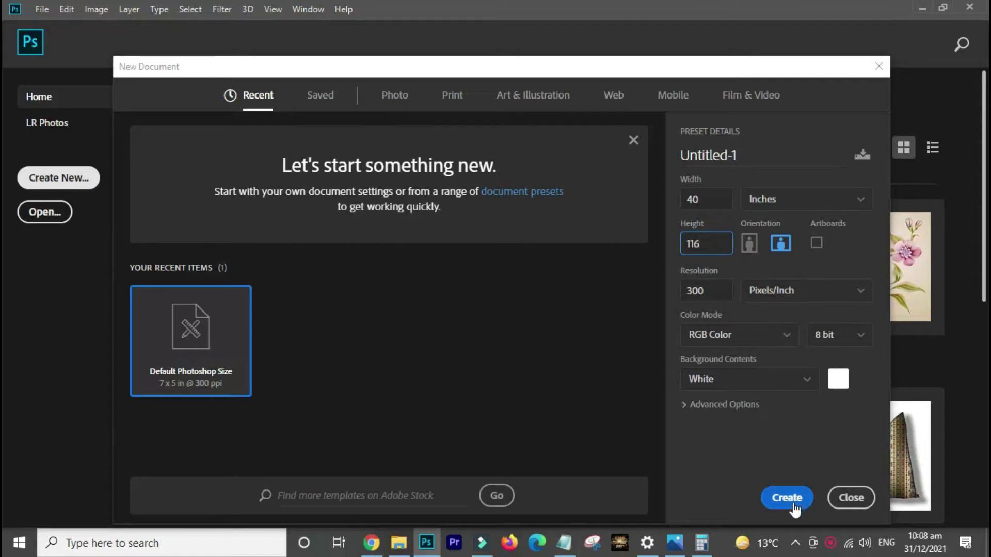
left_click(787, 499)
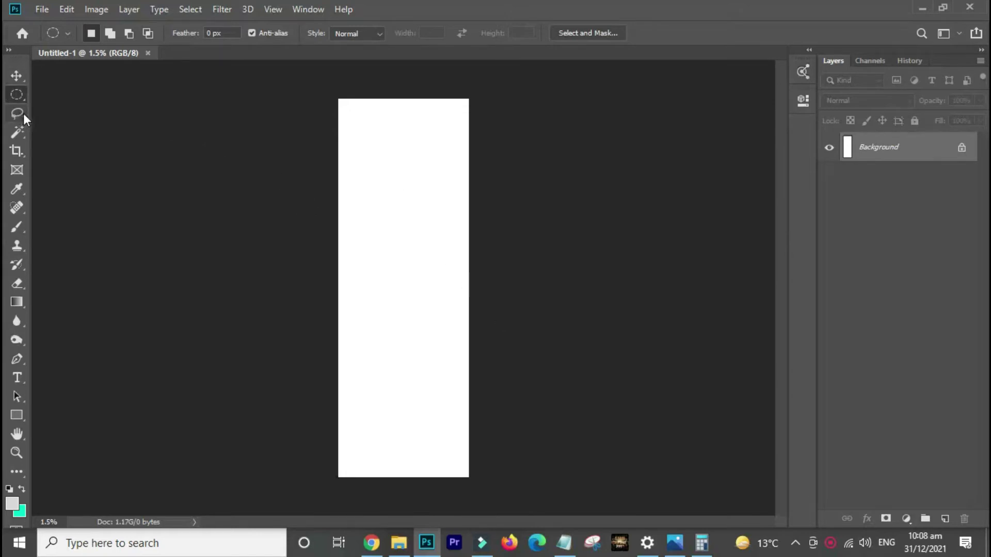
mouse_move(701, 543)
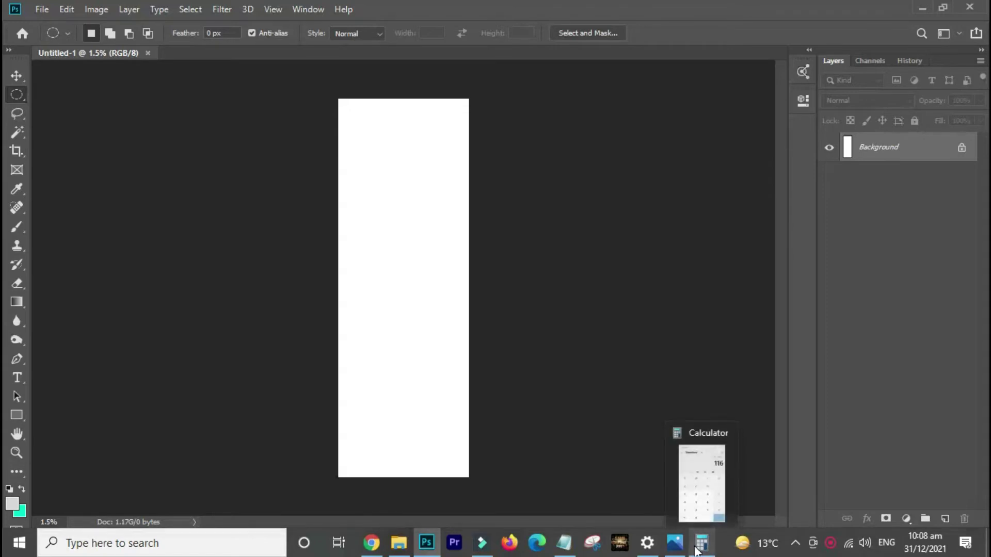
left_click(680, 547)
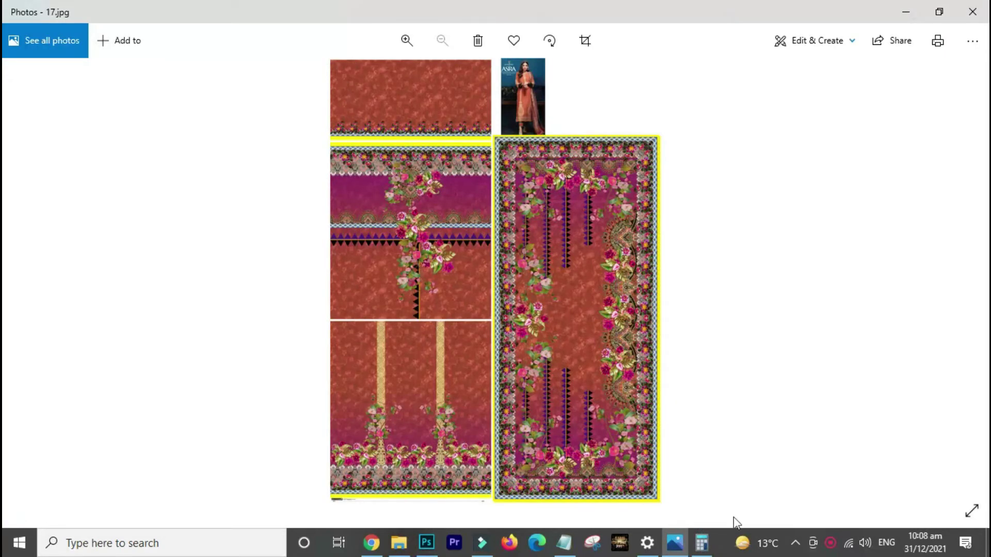
Choose the Rectangular Marquee tool with its style set to Fixed Size
left_click(676, 547)
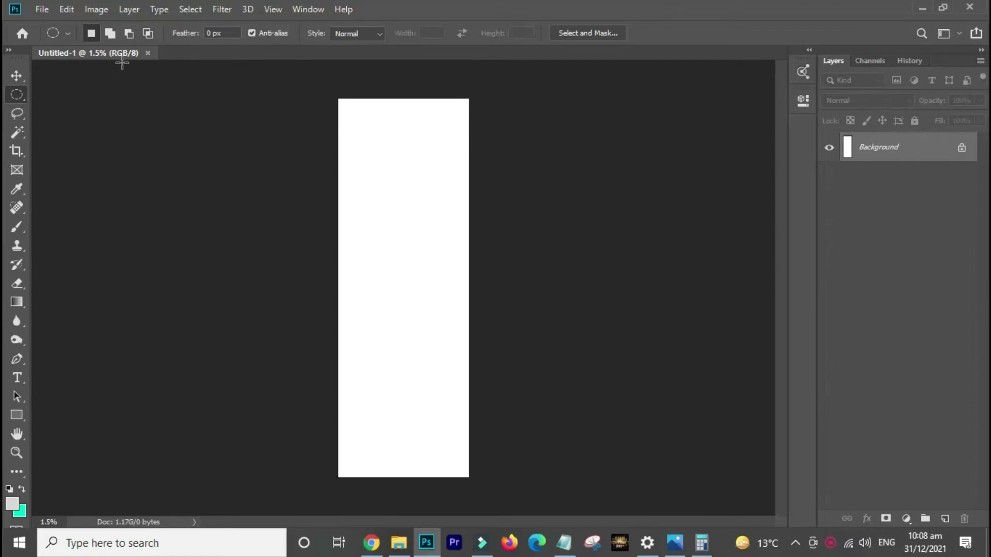
right_click(10, 97)
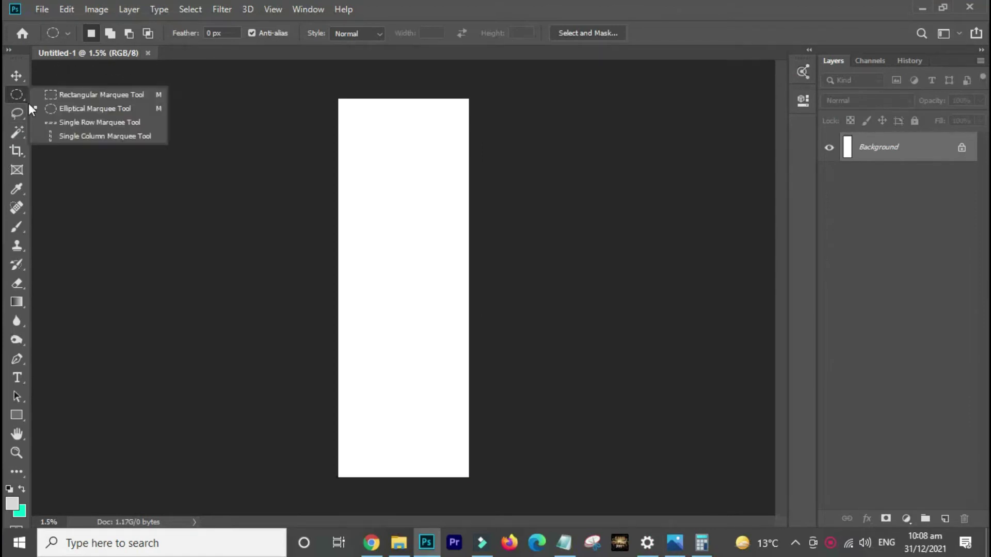
left_click(60, 94)
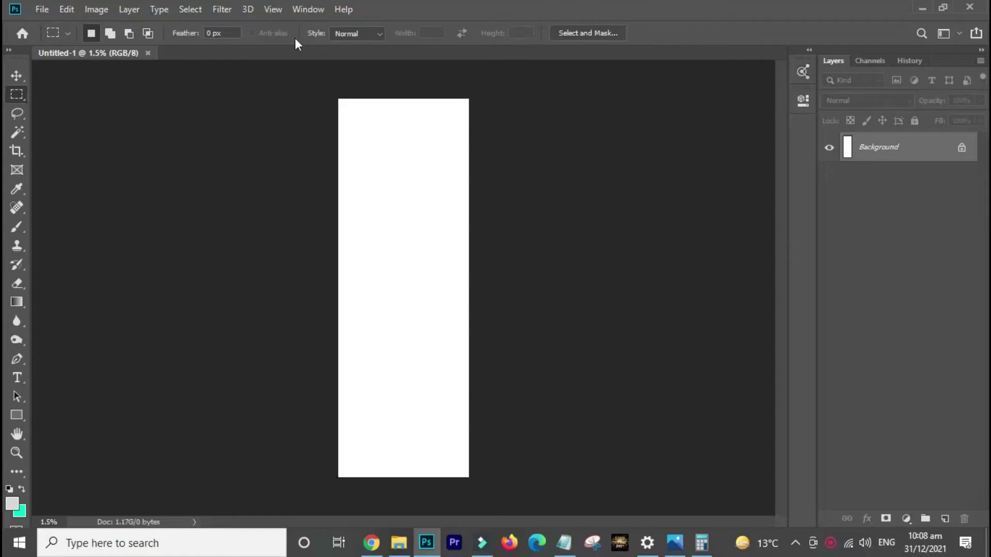
left_click(380, 32)
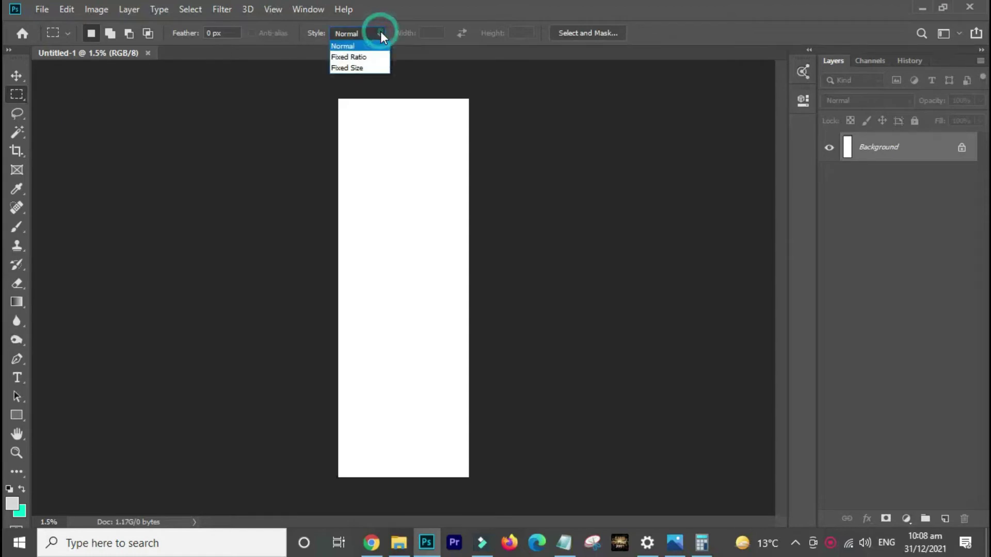
left_click(349, 67)
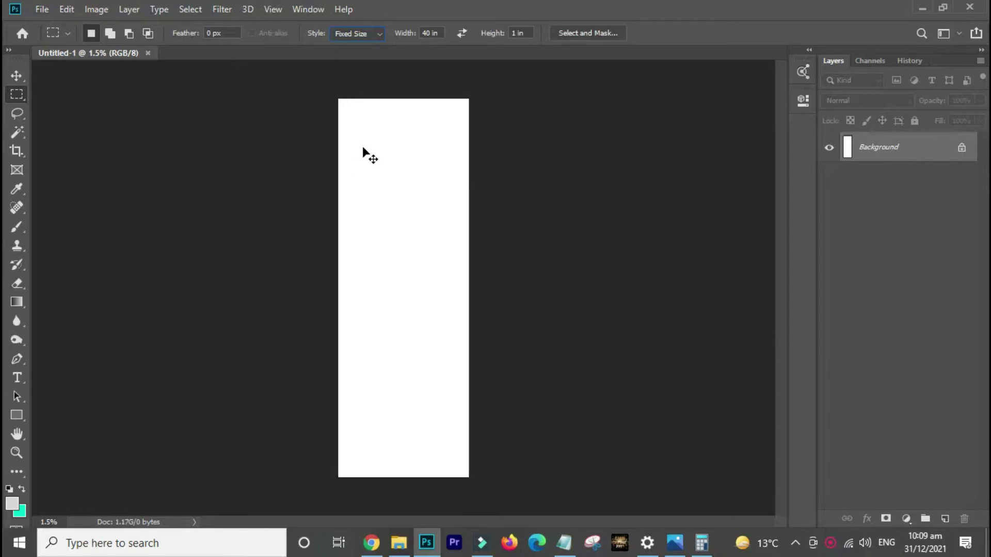
Show rulers and place a 40 × 25 inch fixed selection at the canvas top
key("ctrl+r")
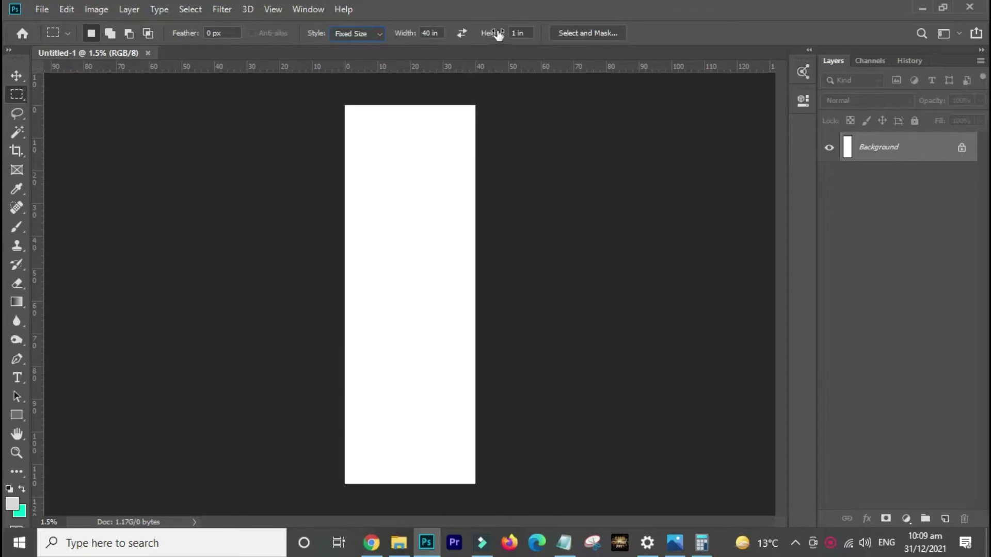
left_click_drag(518, 32, 506, 32)
type("25")
left_click(341, 96)
left_click(674, 543)
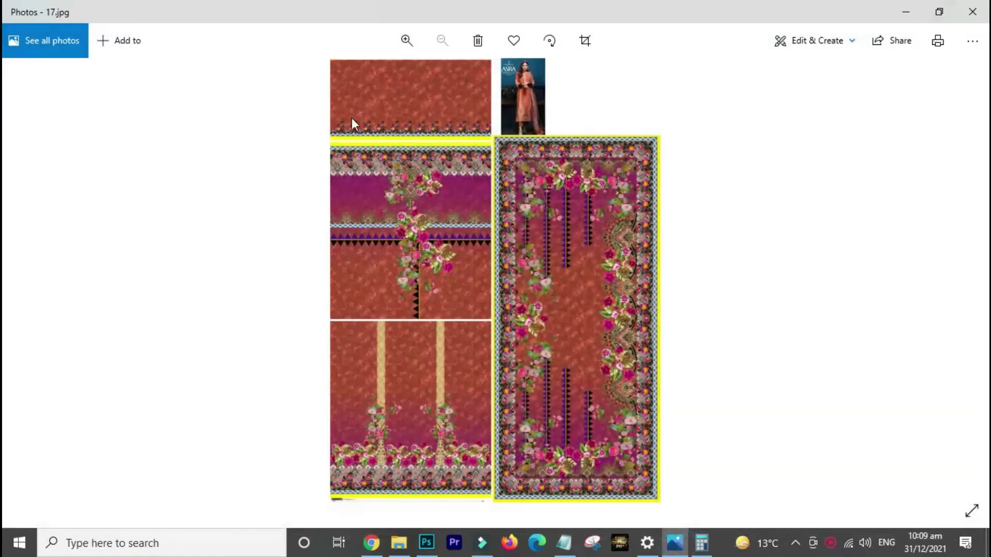
Add a horizontal guide at the selection's lower edge, 25 inches down, then deselect
left_click(674, 543)
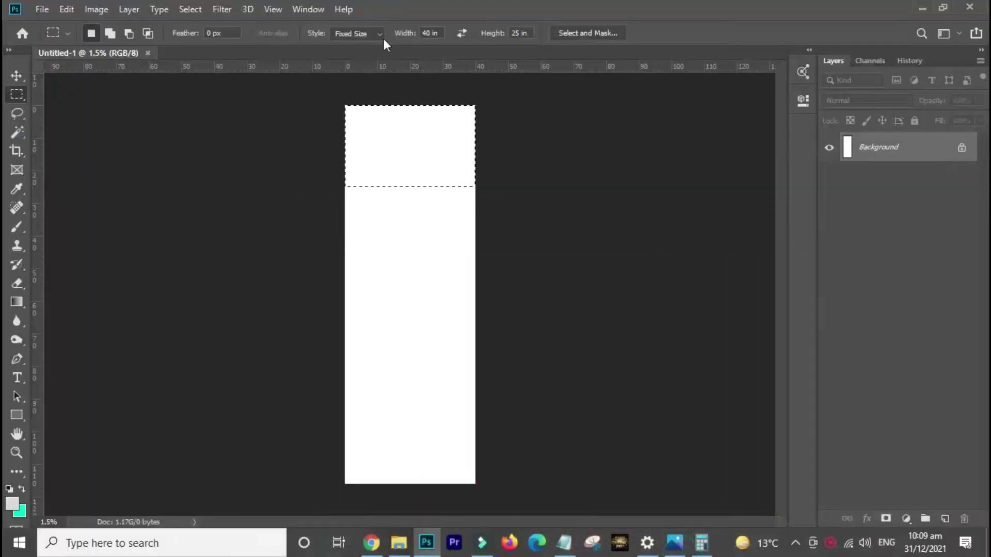
left_click_drag(413, 67, 441, 191)
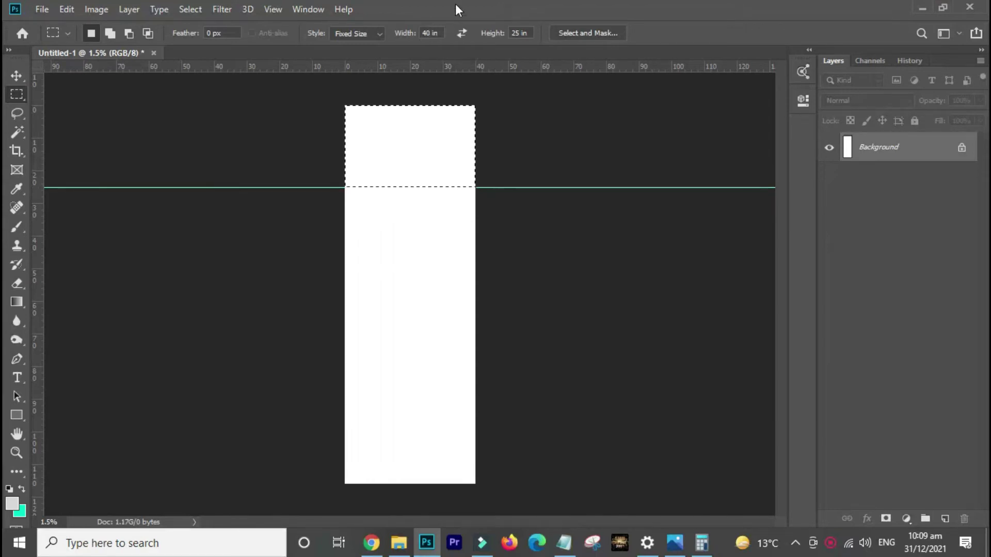
key("ctrl+d")
Set the fixed size to 25 × 0.5 in and select a thin strip along the guide
left_click_drag(432, 34, 417, 38)
type("25")
left_click_drag(426, 101, 435, 129)
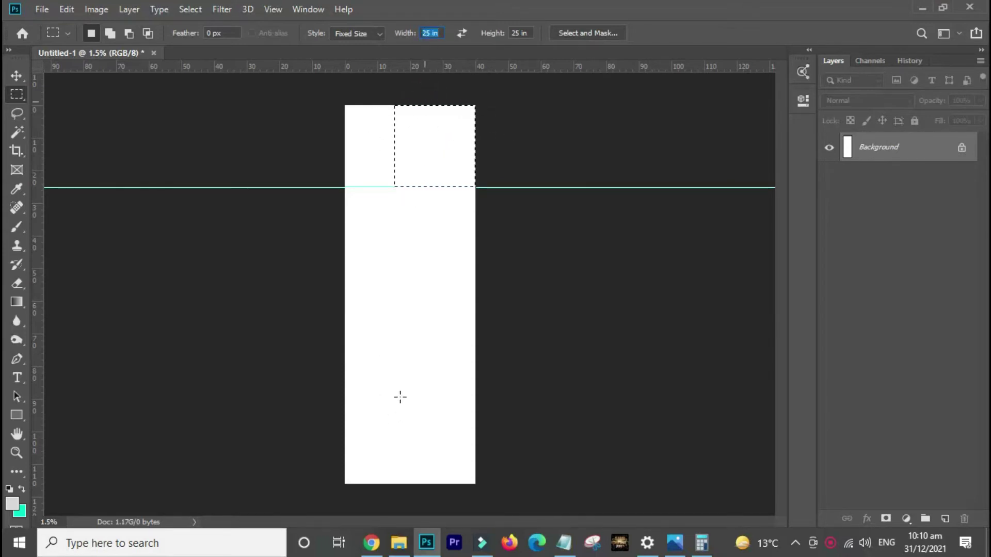
left_click(516, 33)
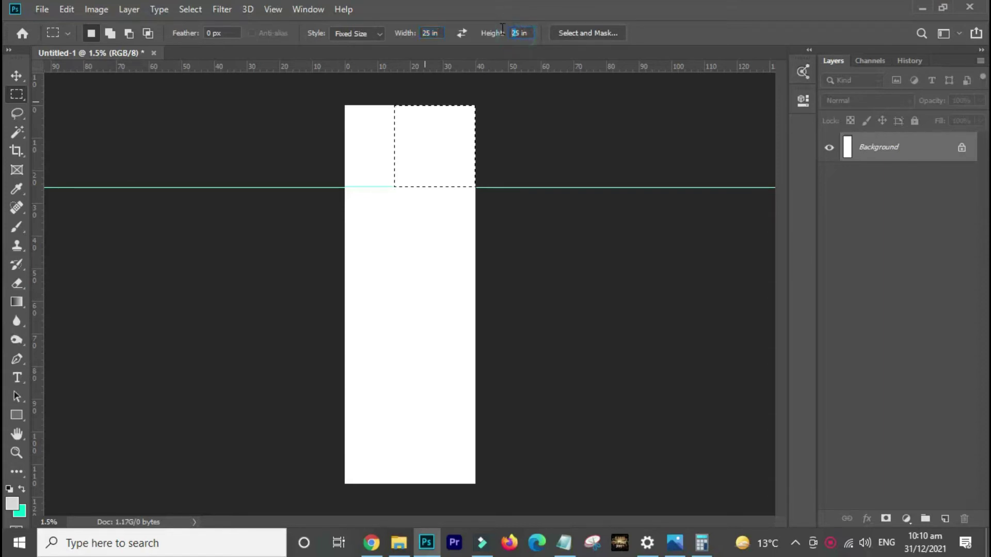
type(".5")
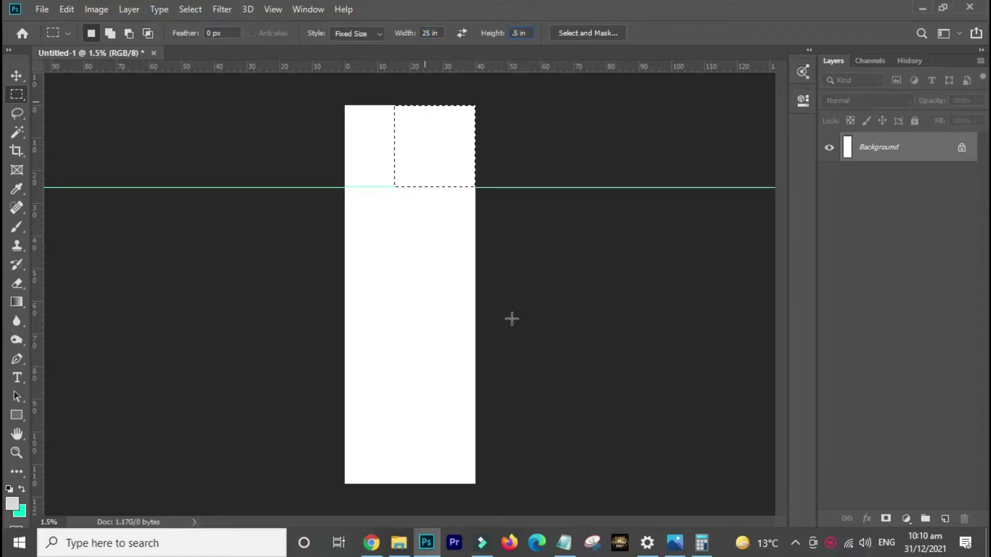
left_click(336, 188)
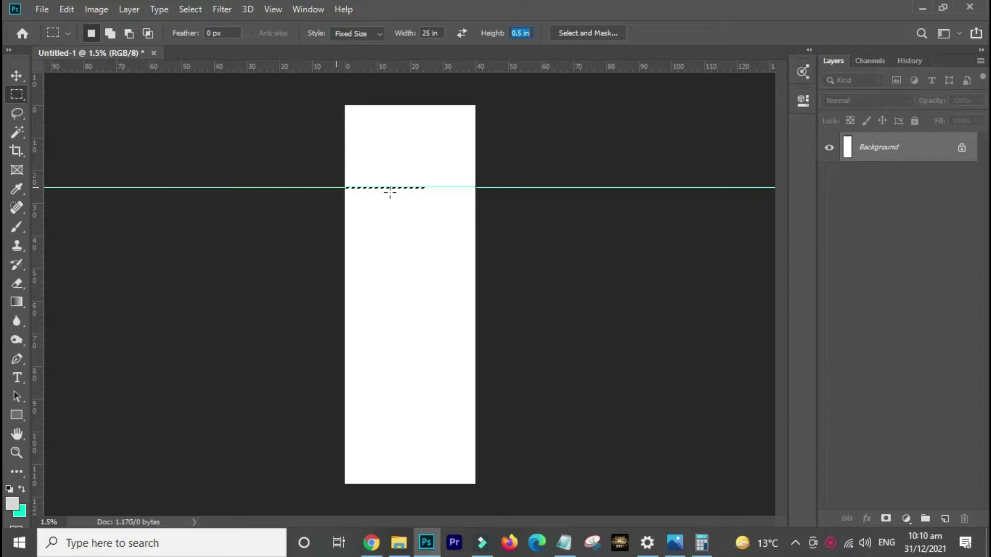
left_click(675, 543)
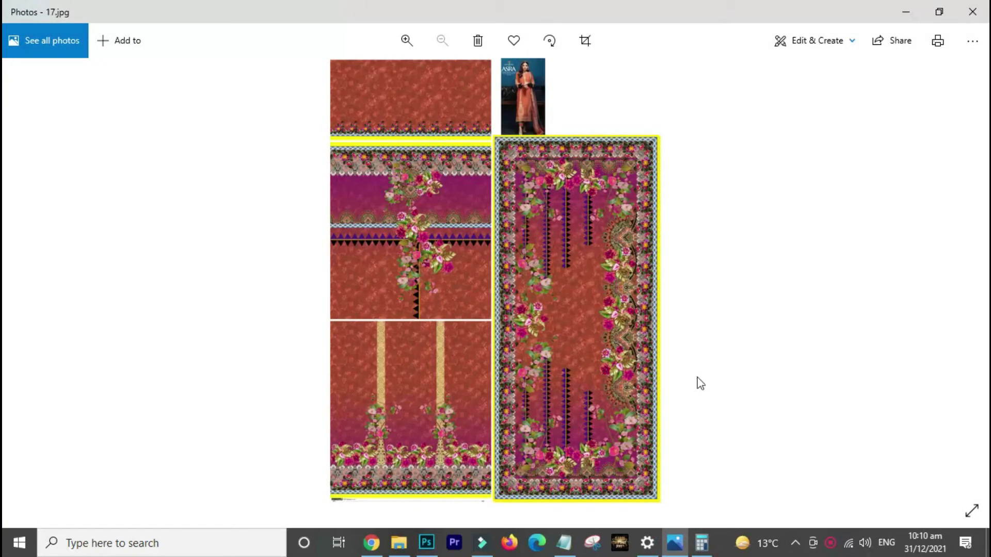
Align the thin strip against the guide and add a guide at its bottom edge
left_click(674, 543)
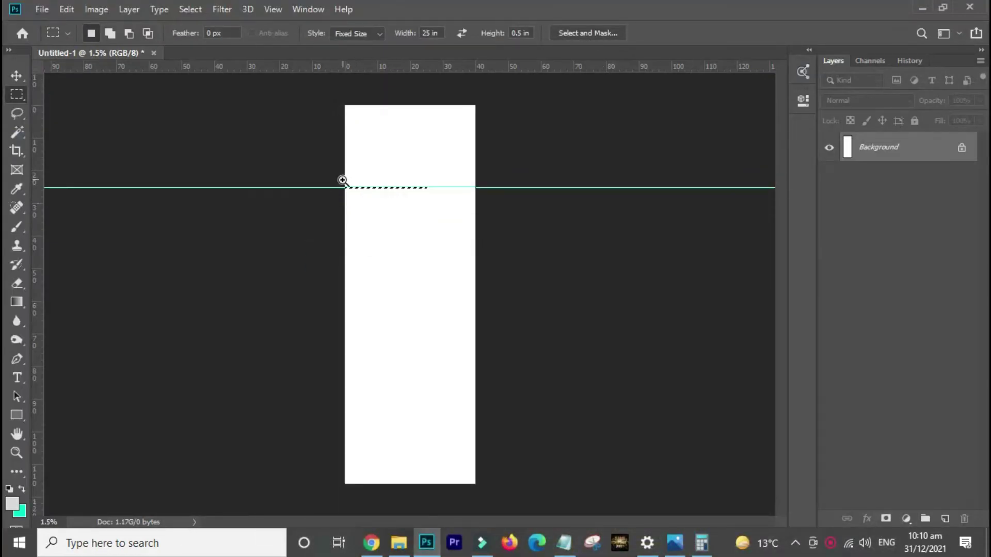
left_click(338, 181)
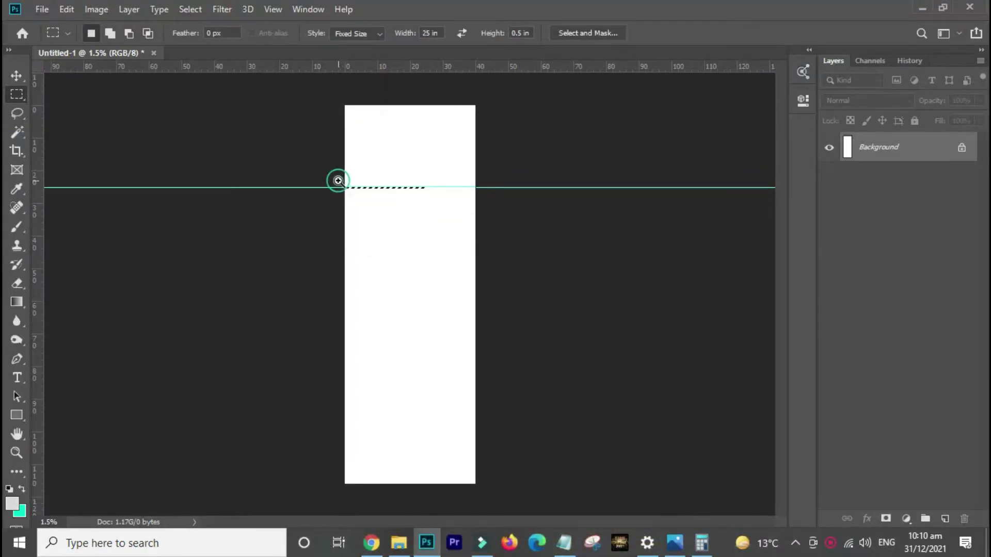
left_click_drag(354, 187, 356, 192)
left_click_drag(390, 331, 438, 213)
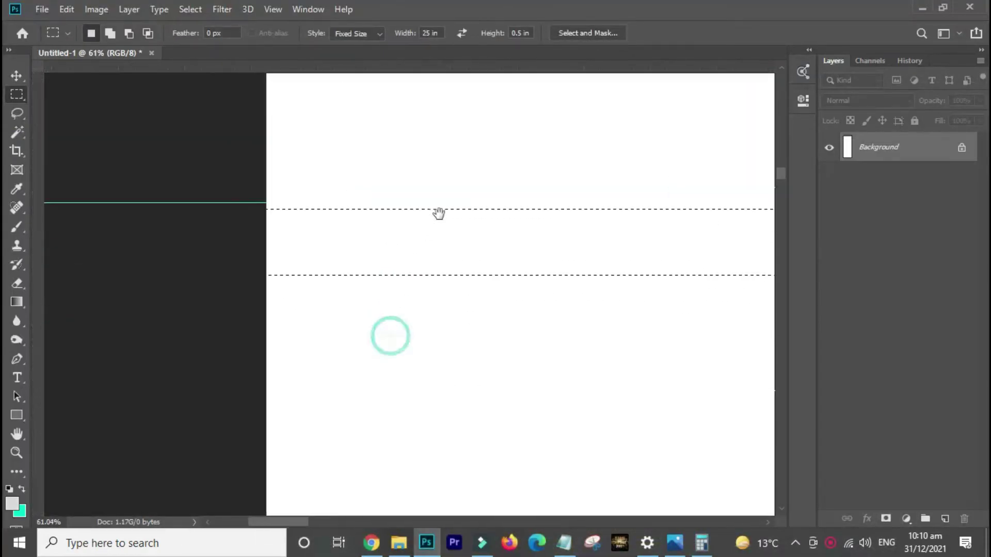
left_click_drag(232, 193, 358, 321)
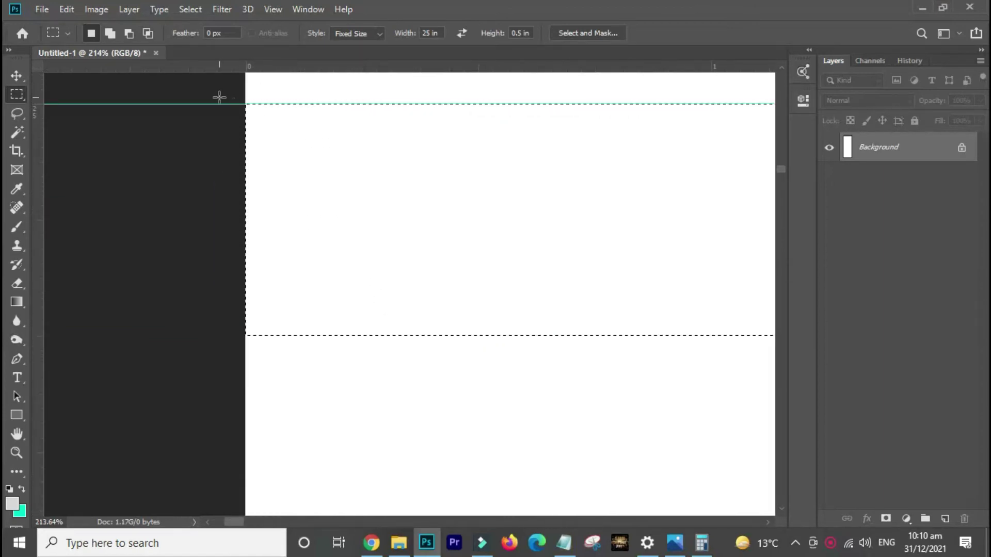
left_click(216, 100)
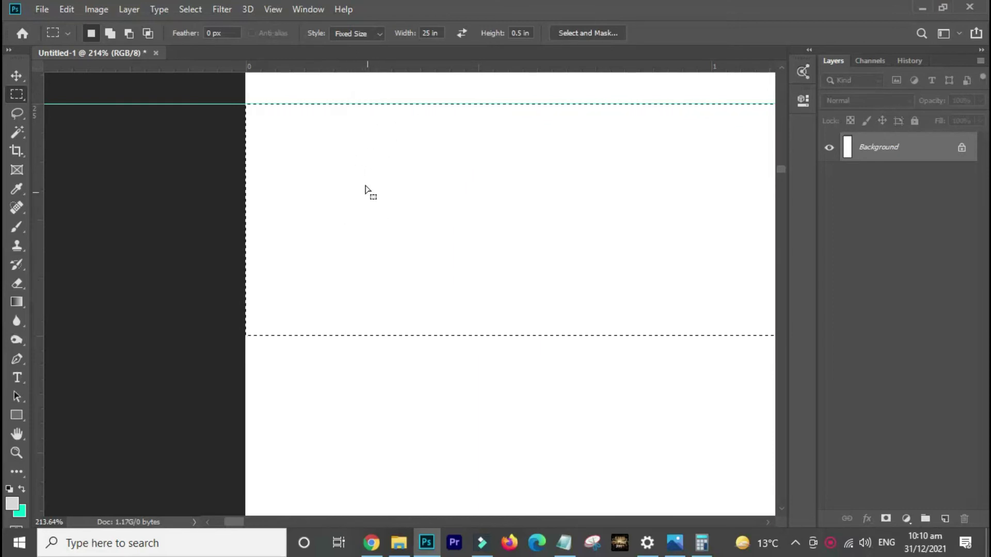
mouse_move(436, 65)
left_mouse_down()
mouse_move(467, 338)
mouse_move(475, 338)
left_mouse_up()
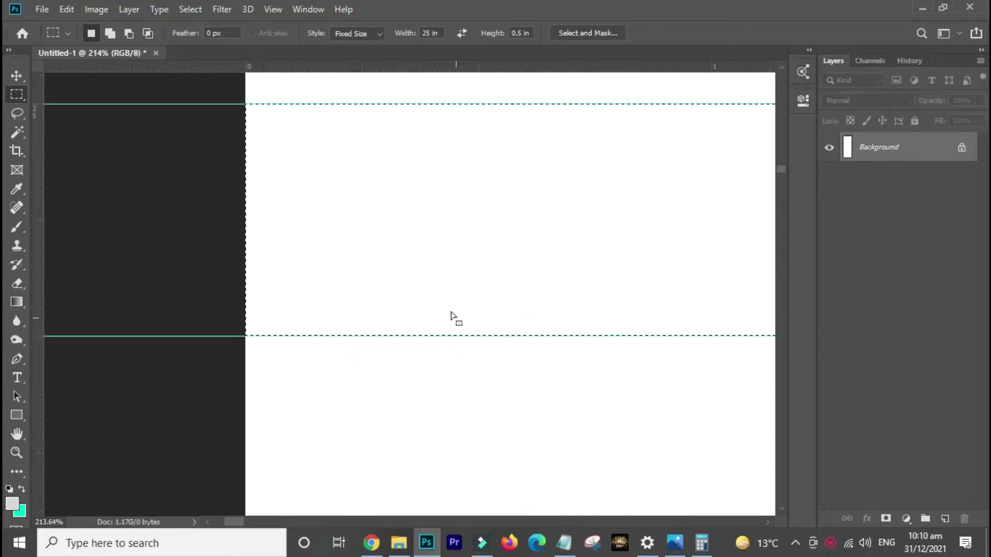
Change the fixed selection height to 45 in, dismissing the invalid-height warning
key("ctrl+0")
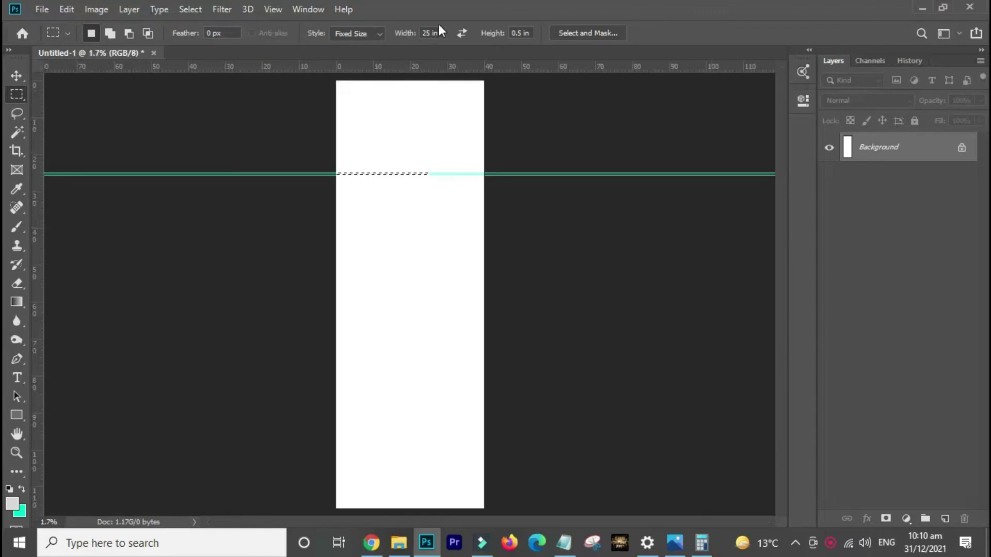
left_click(512, 33)
type("45")
left_click(303, 186)
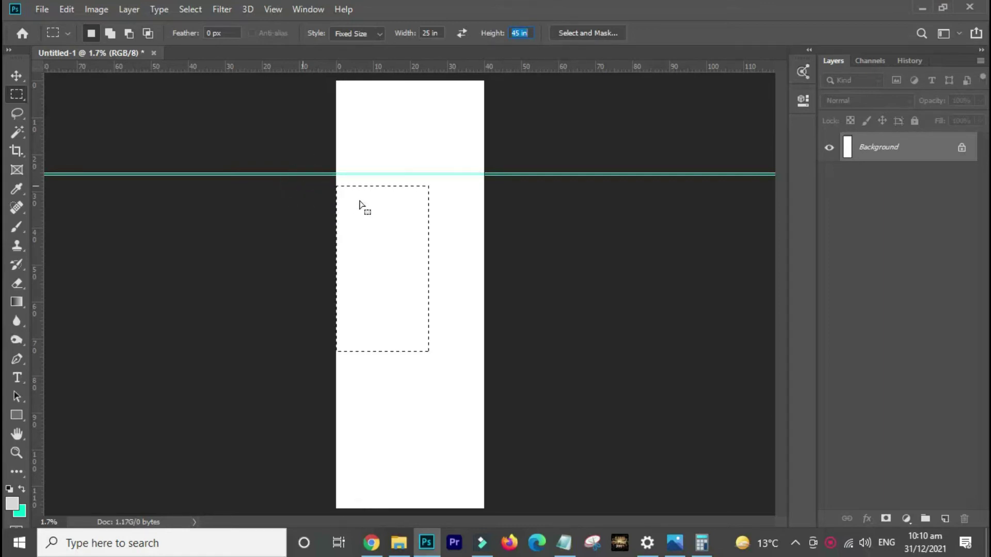
key("BackSpace")
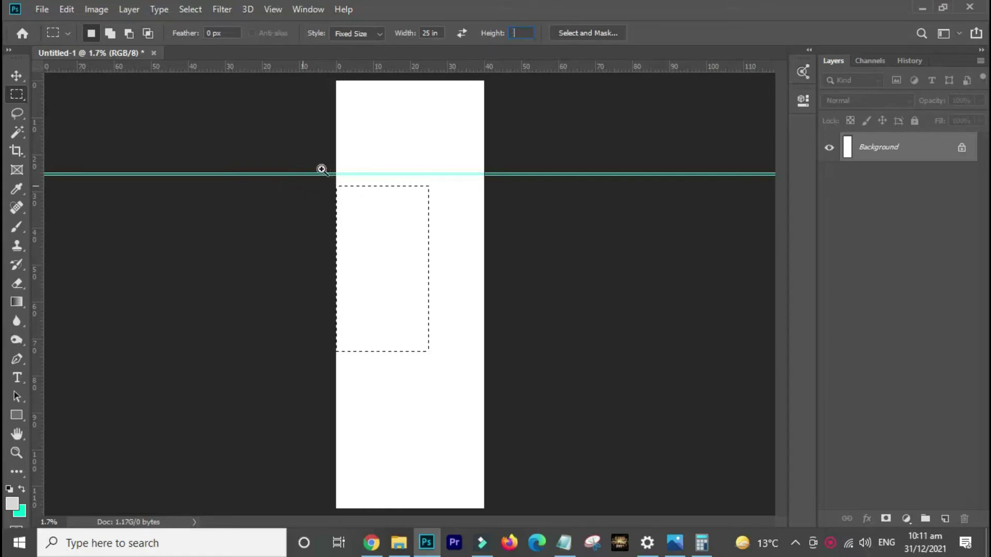
left_click(321, 169)
key("Return")
left_click(328, 163)
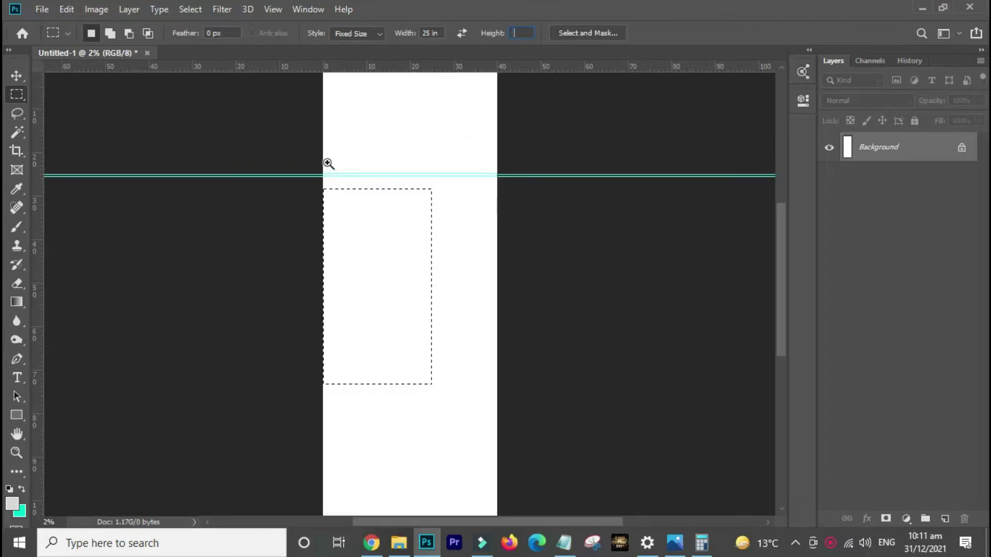
left_click(328, 164)
left_click(478, 226)
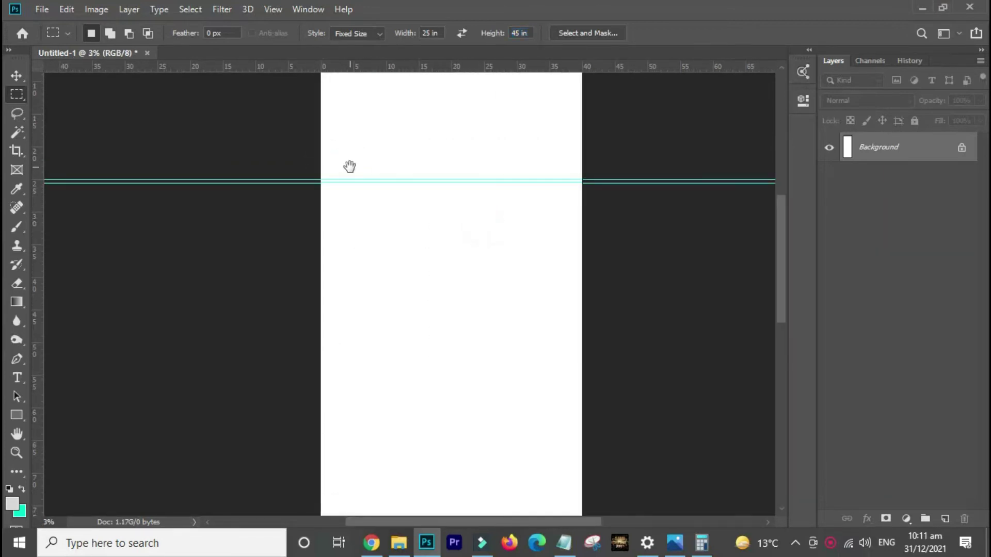
Place the 25 × 45 inch panel selection snapped beneath the upper guides
left_click_drag(340, 184, 391, 175)
left_click_drag(431, 294, 517, 201)
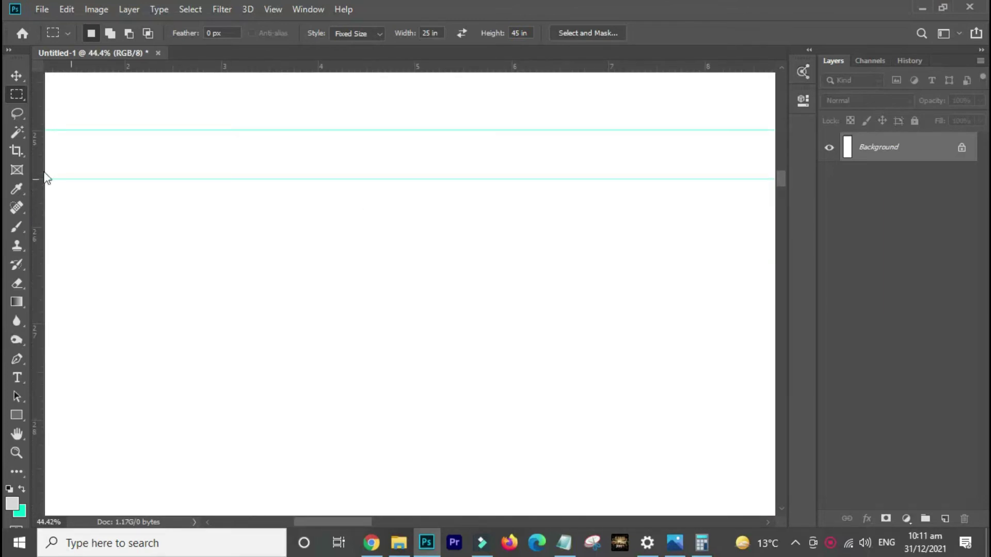
left_click(264, 194)
left_click_drag(355, 249, 349, 233)
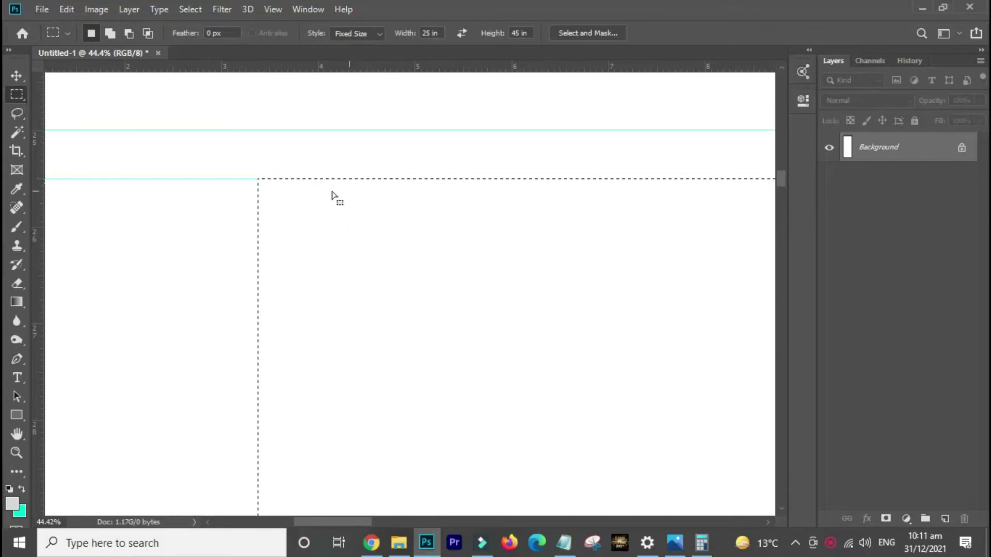
key("ctrl+0")
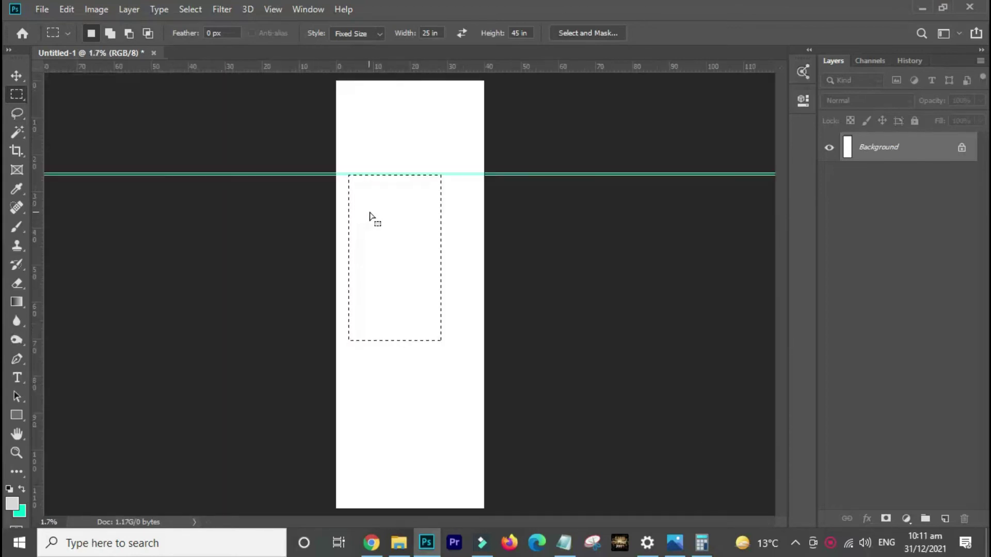
Add guides at the panel's bottom, about 70.5 in and 71 in down
mouse_move(405, 66)
left_mouse_down()
mouse_move(409, 356)
mouse_move(416, 341)
left_mouse_up()
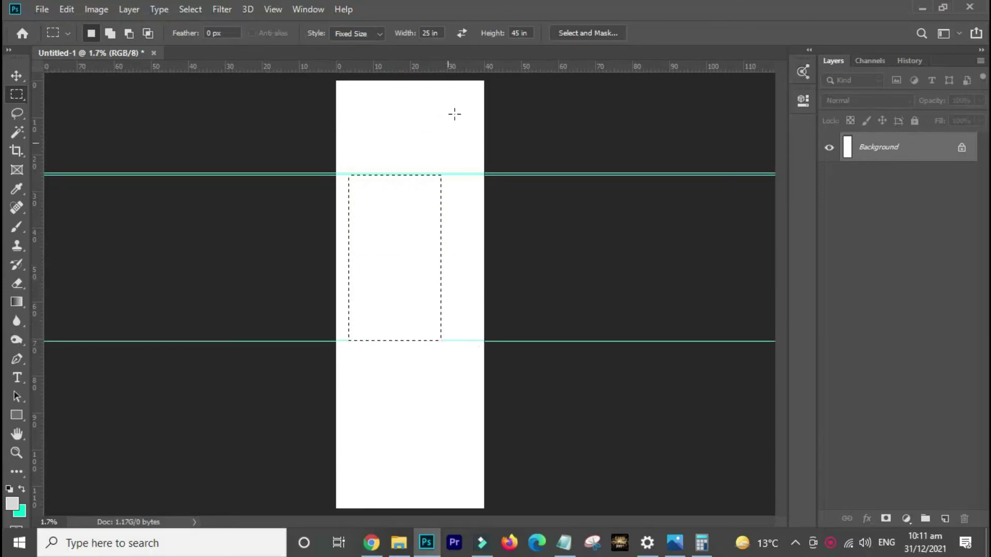
left_click(508, 33)
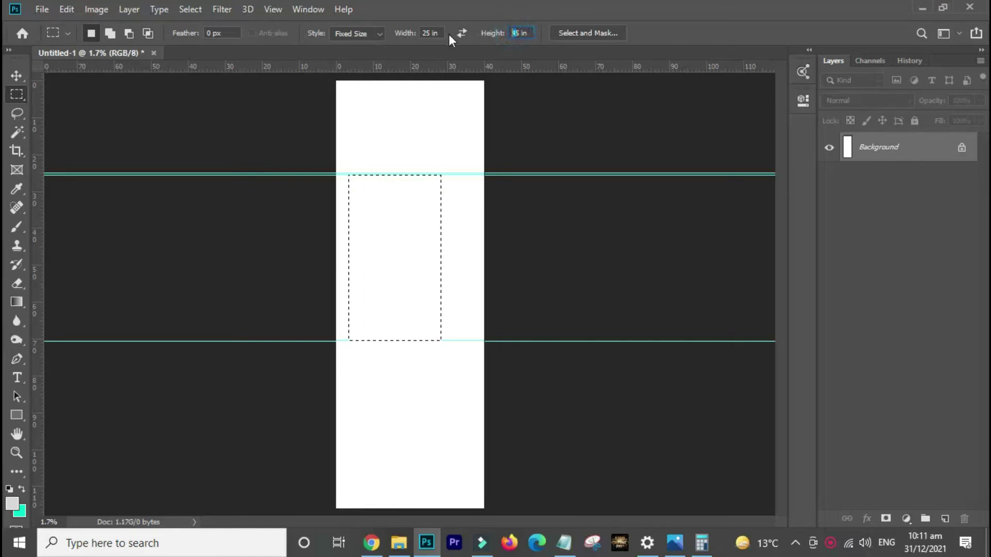
left_click(337, 347)
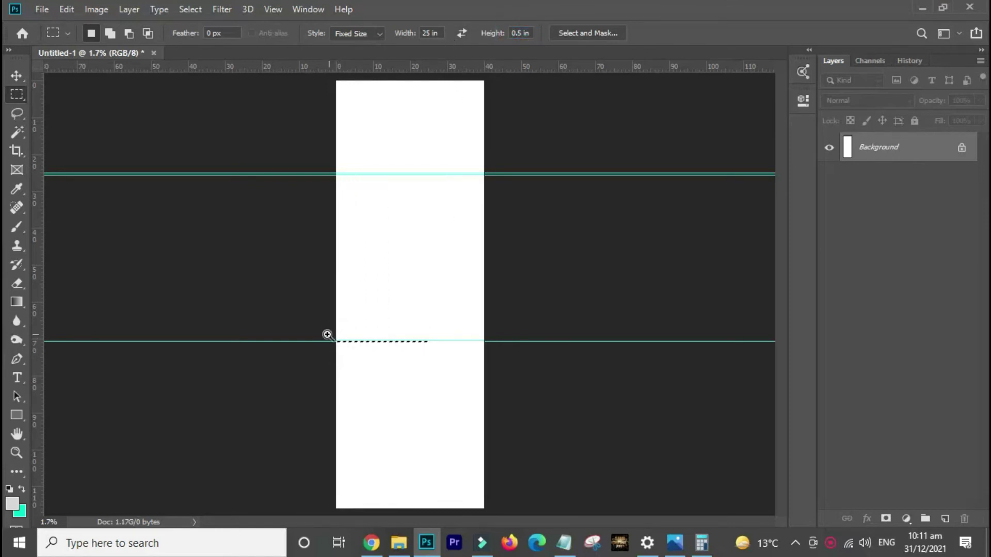
left_click_drag(326, 333, 354, 360)
left_click_drag(234, 165, 347, 210)
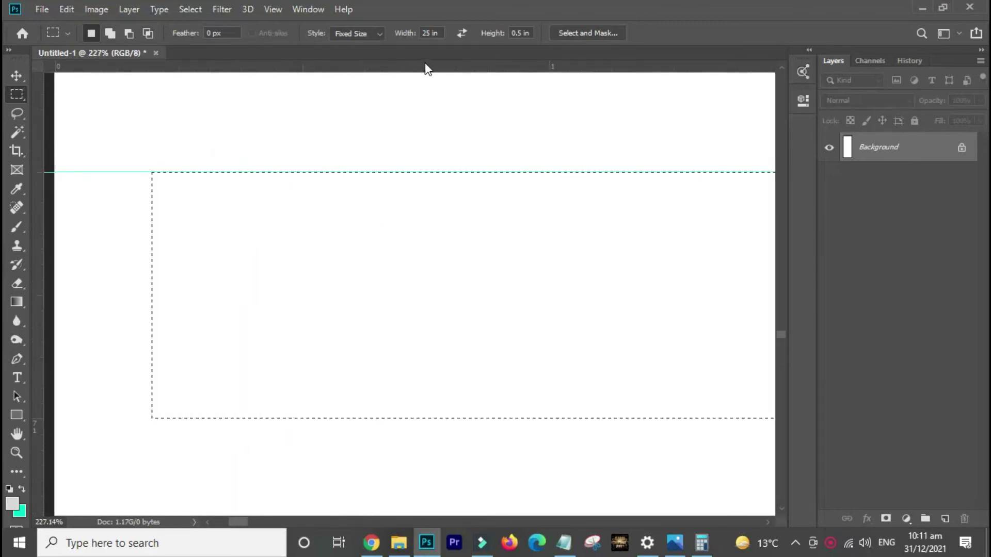
left_click_drag(424, 66, 463, 418)
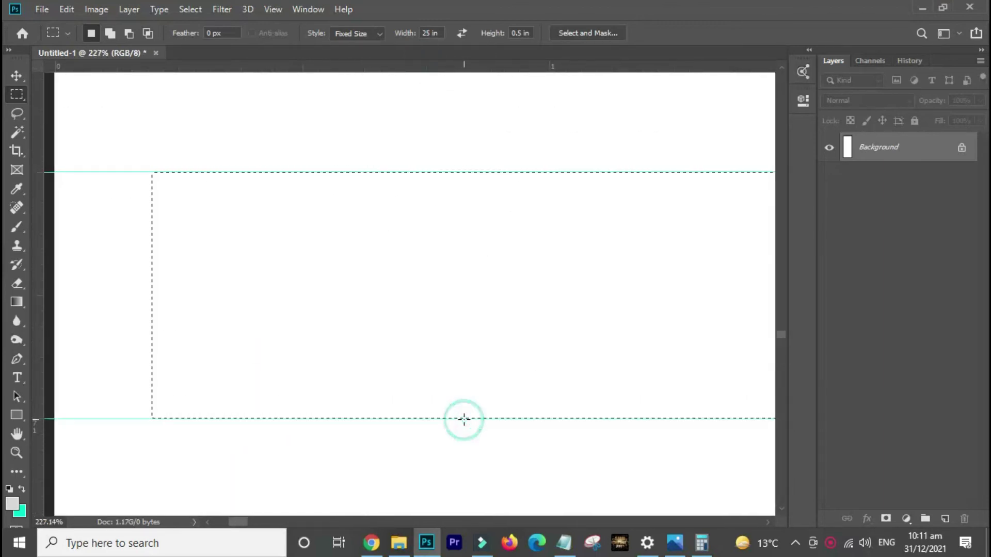
key("ctrl+0")
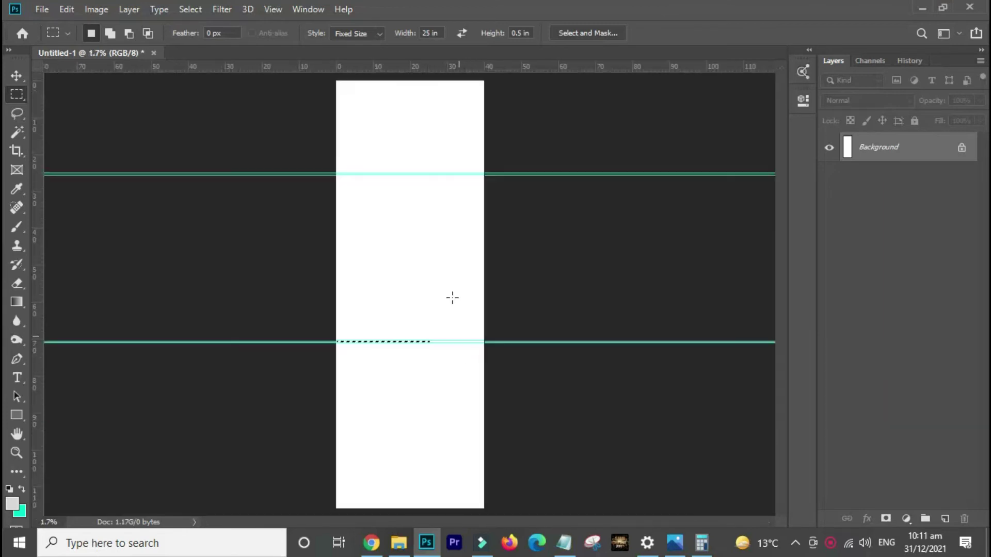
Reset the height to 45 in and select a 45-inch panel below the lower guides
double_click(516, 33)
type("45")
key("Return")
left_click_drag(505, 350, 504, 342)
left_click(677, 548)
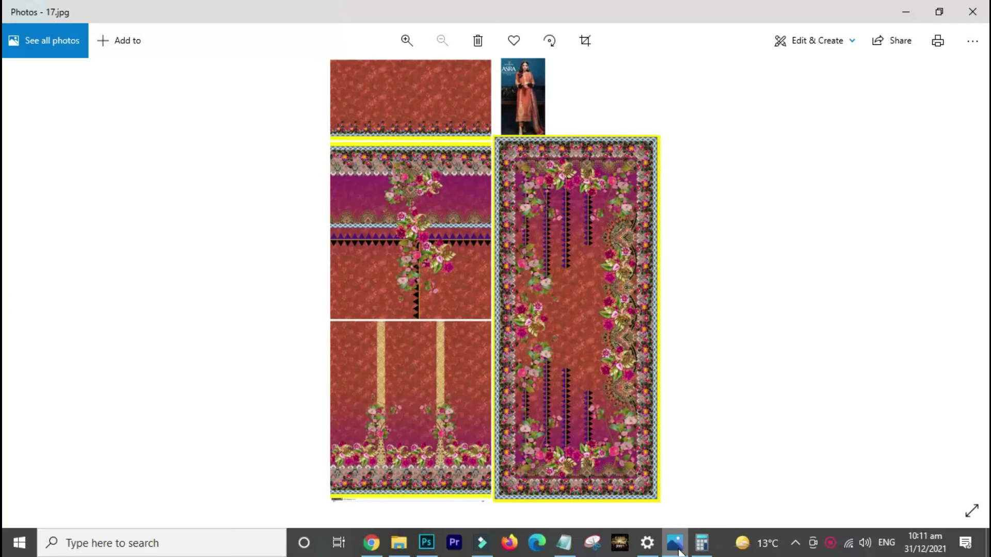
left_click(679, 553)
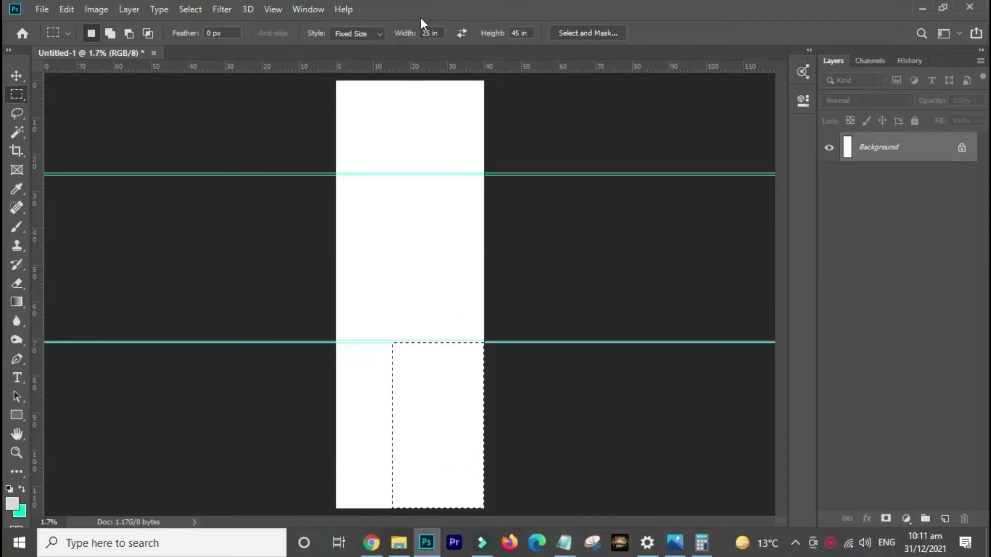
Widen the fixed selection to 40 × 45 in below the lower guide and add empty Layer 1
double_click(426, 33)
type("4")
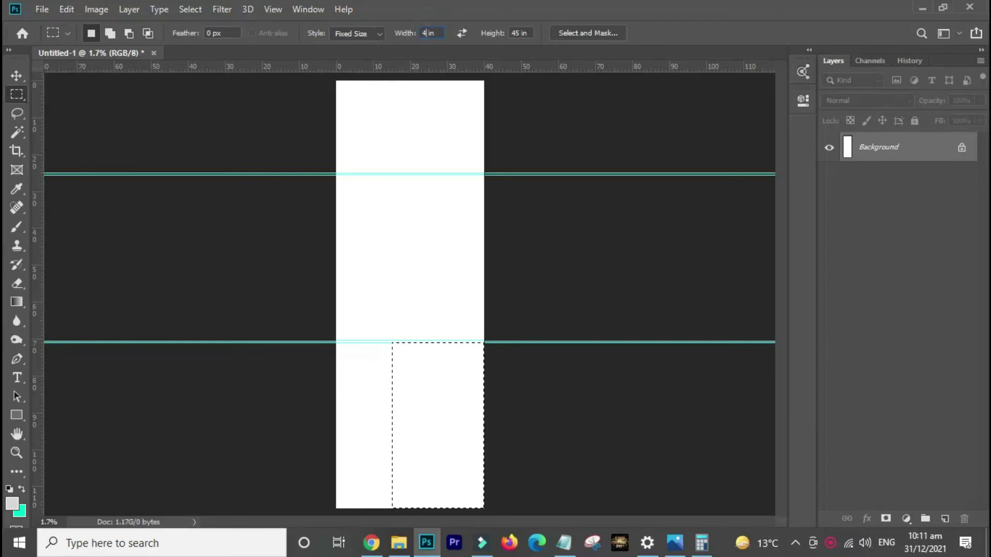
type("0")
left_click(314, 345)
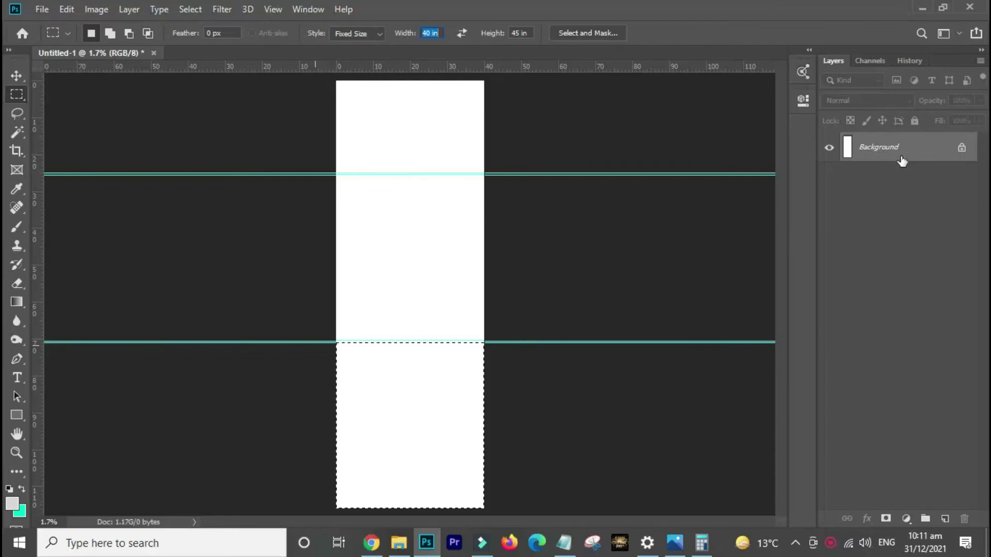
left_click(944, 520)
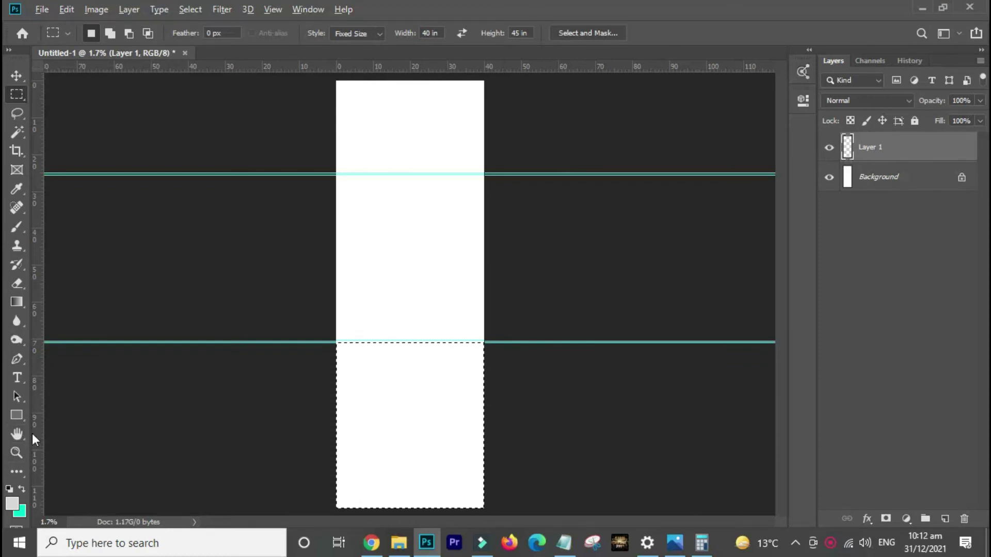
Fill the lower 40 × 45 inch panel with a darker grey foreground colour
key("alt+BackSpace")
left_click(15, 509)
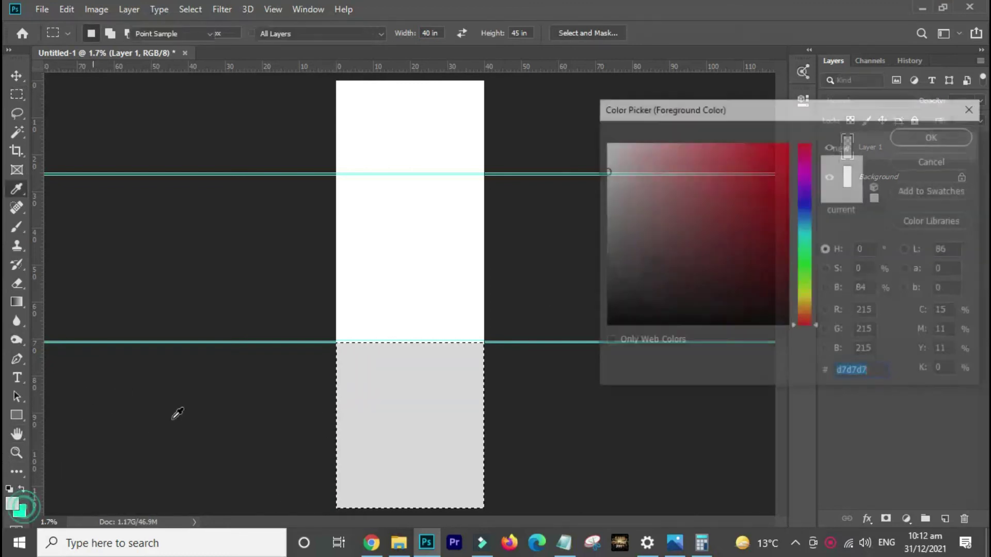
left_click_drag(606, 191, 593, 200)
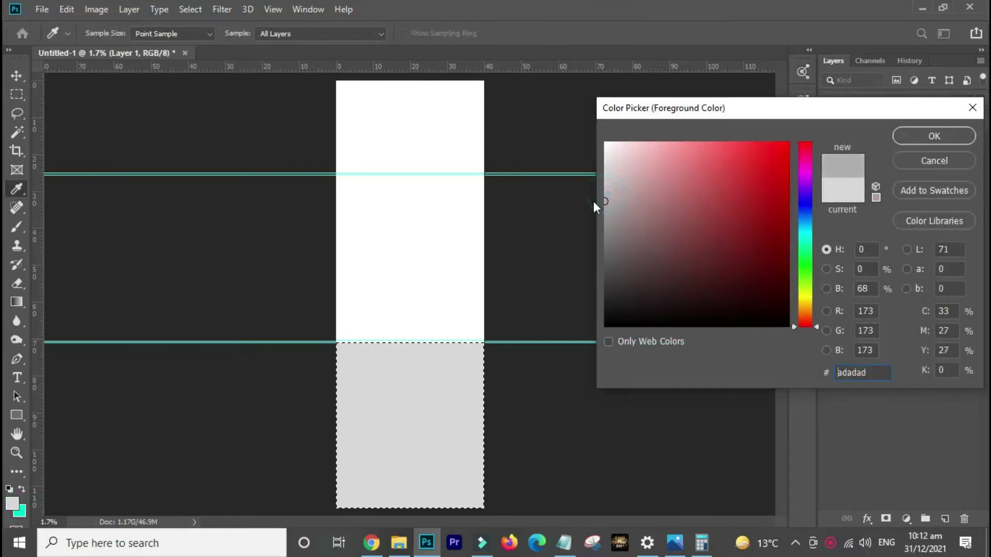
key("Return")
key("alt+BackSpace")
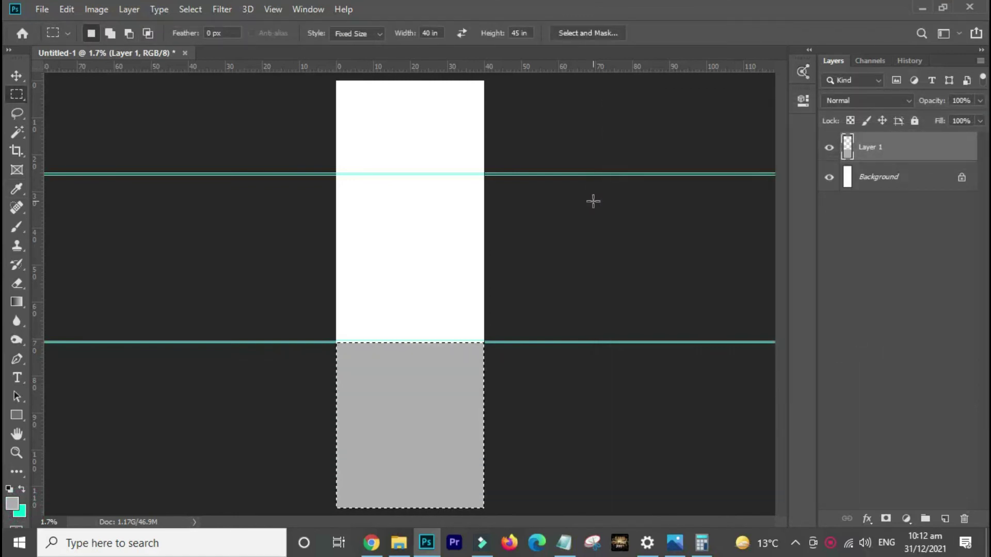
key("ctrl+d")
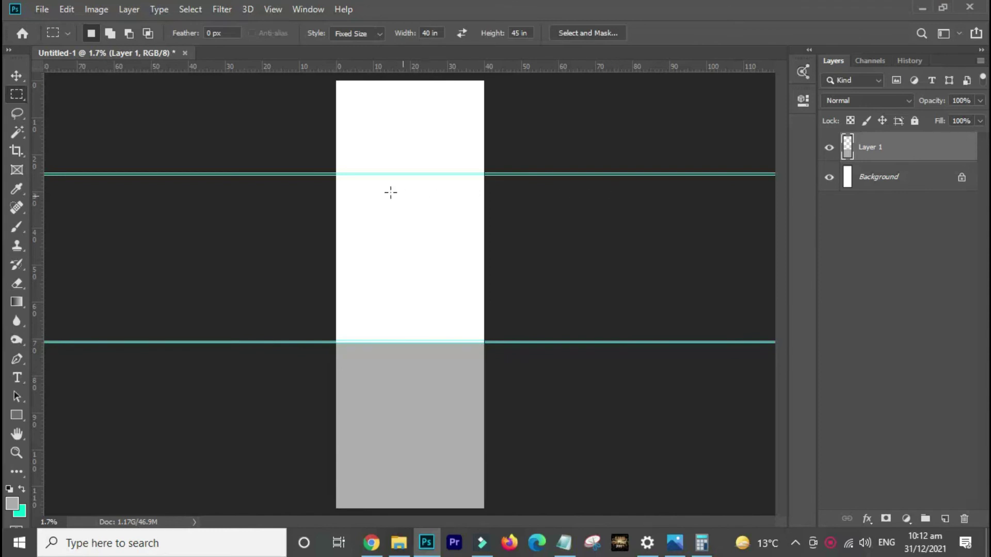
Fill the middle panel between the guides grey and select the white top area
left_click(317, 174)
key("alt+BackSpace")
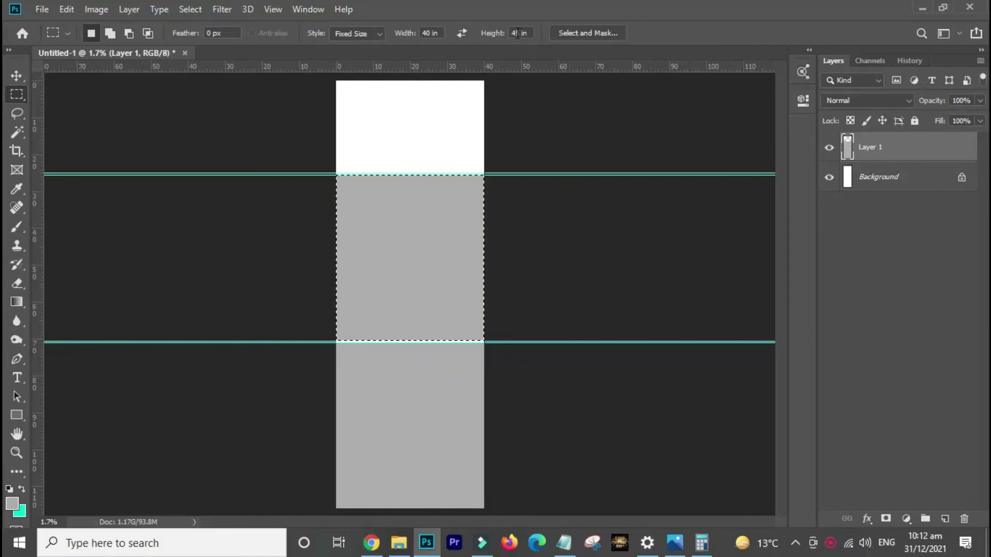
left_click(516, 33)
key("BackSpace")
type("2")
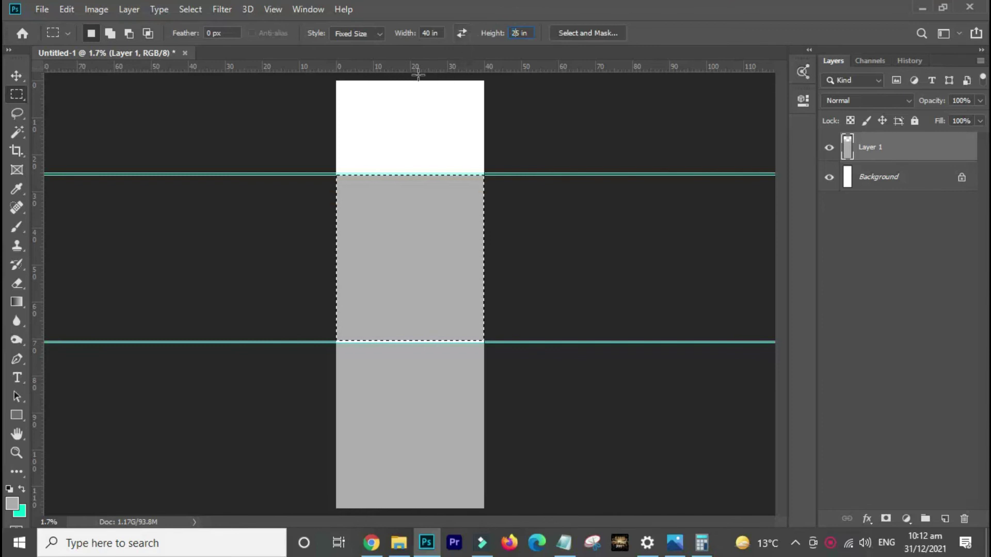
key("Return")
left_click(336, 81)
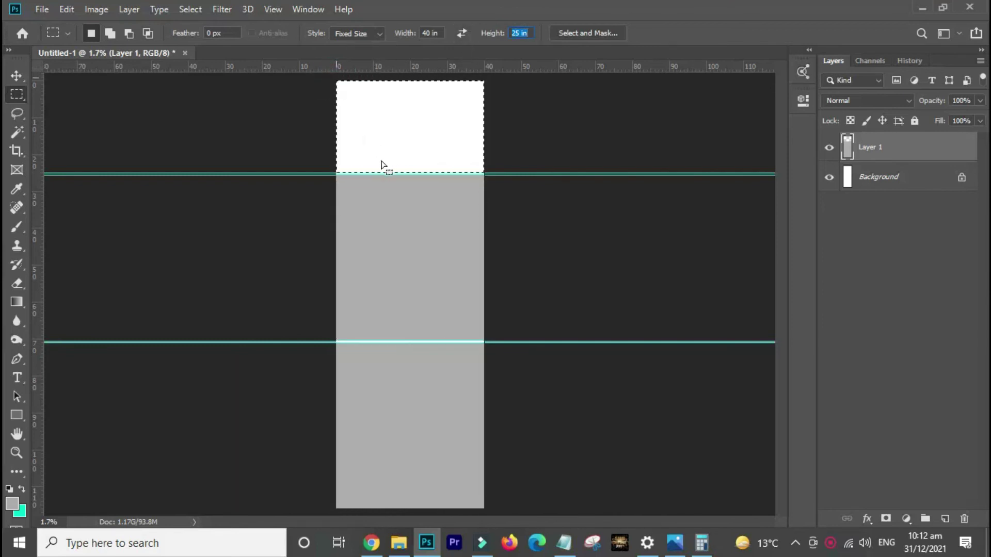
key("ctrl+z")
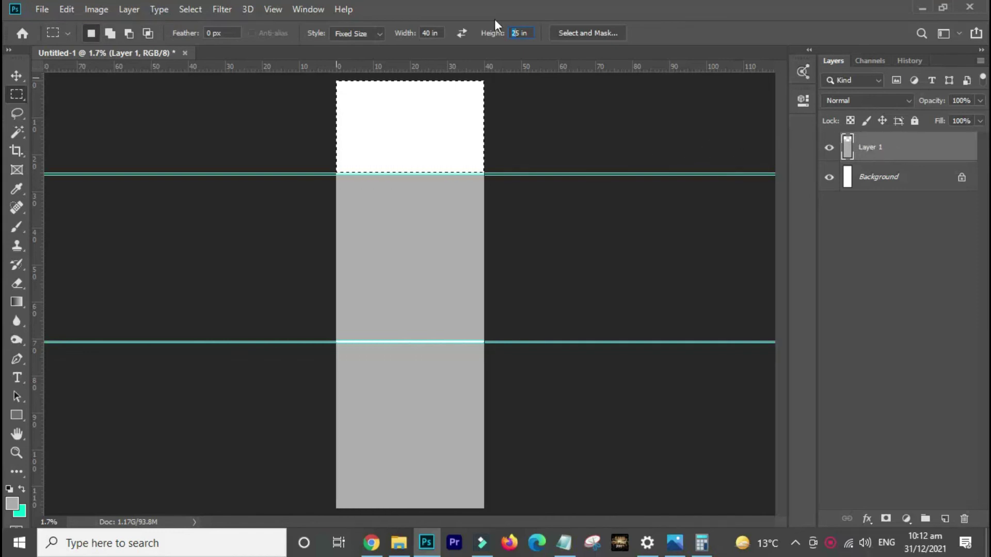
Fill the top 25-inch area with grey on Layer 1 and clear the selection
left_click(931, 148)
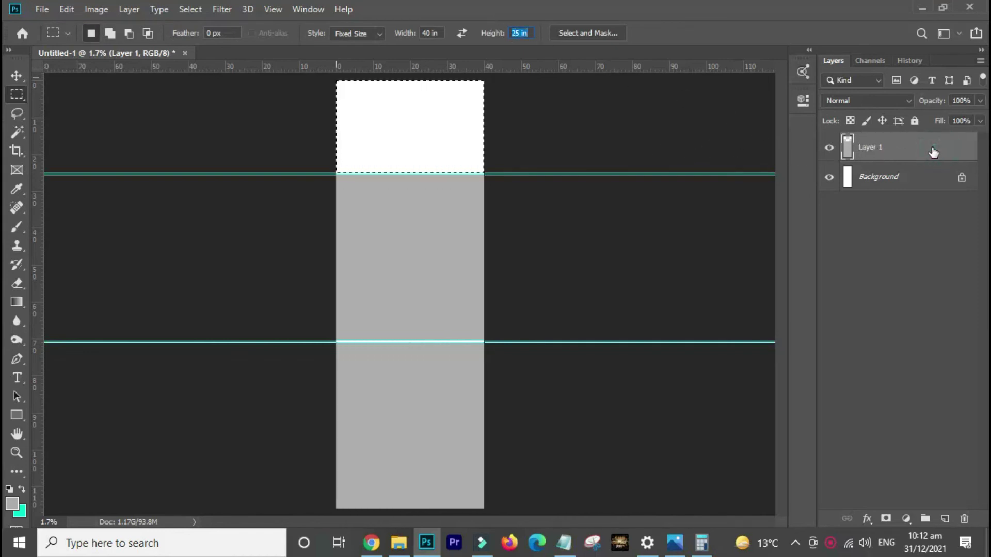
left_click(920, 177)
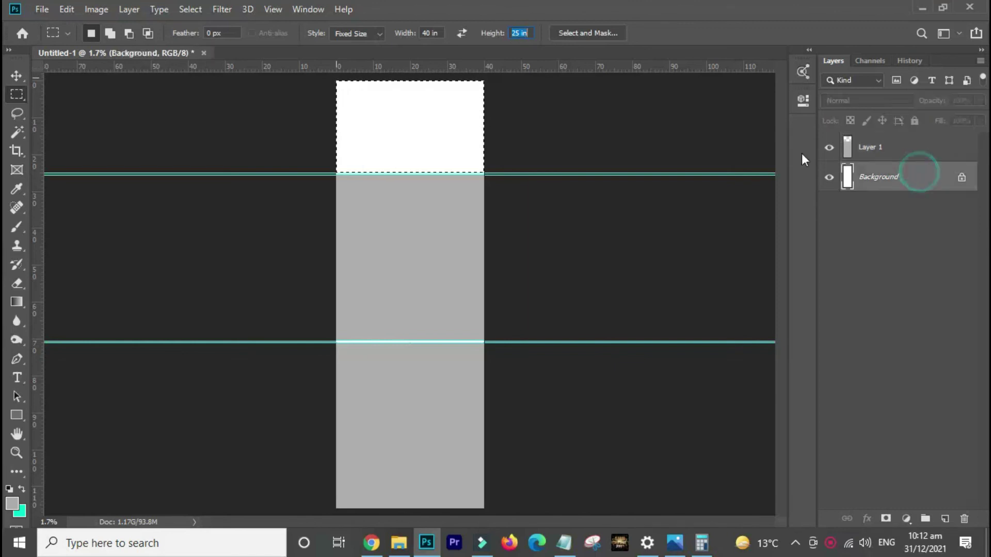
left_click(20, 76)
left_click(921, 148)
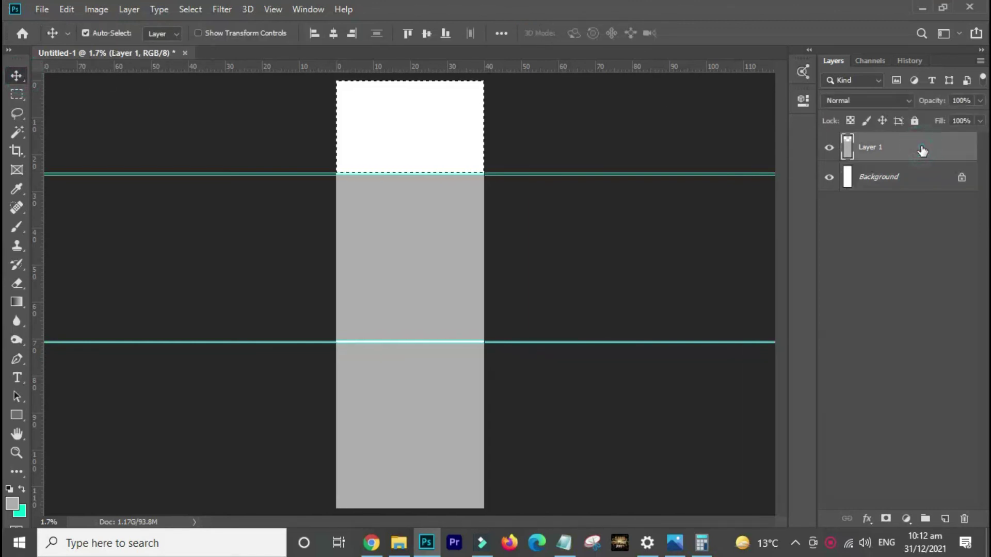
key("alt+BackSpace")
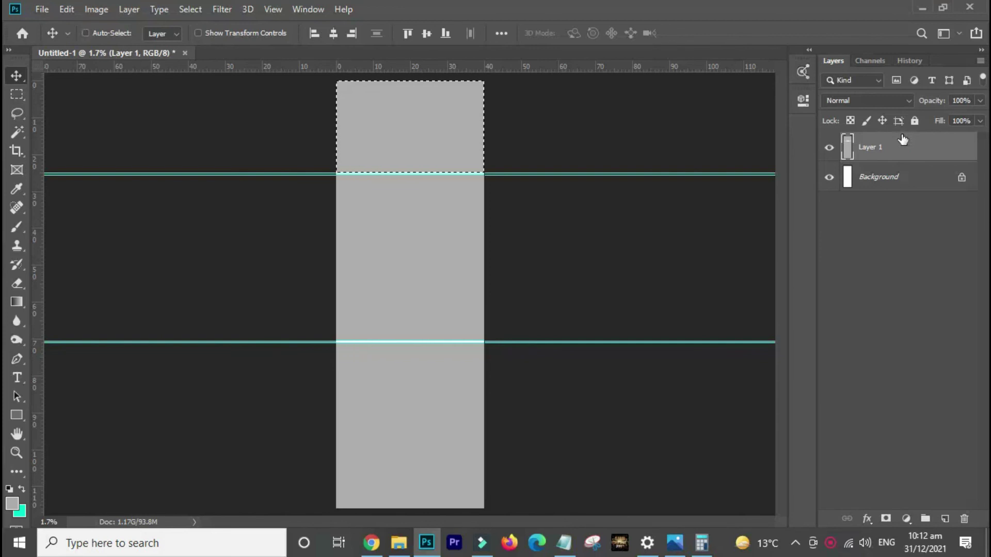
key("ctrl+d")
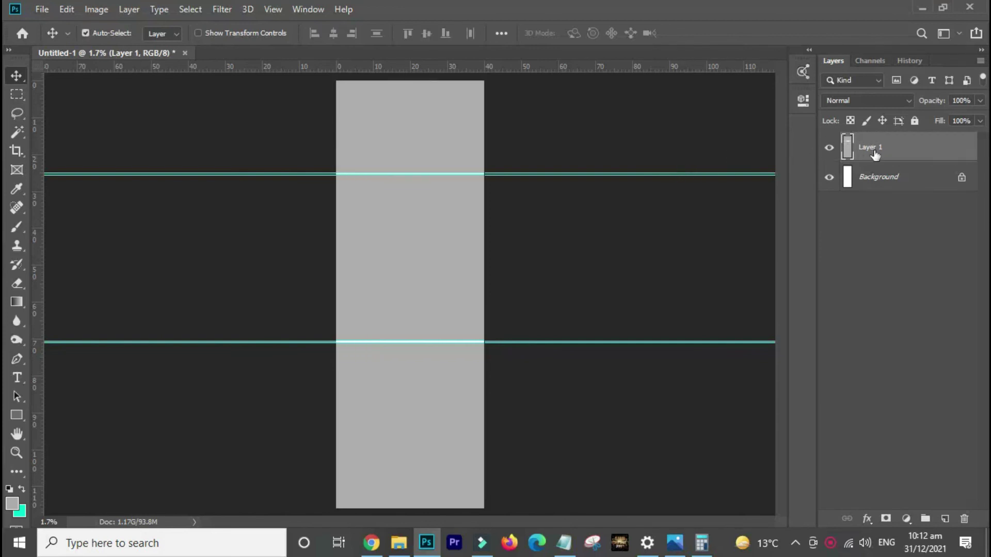
Darken the grey strip by lowering Lightness in Hue/Saturation
key("ctrl+u")
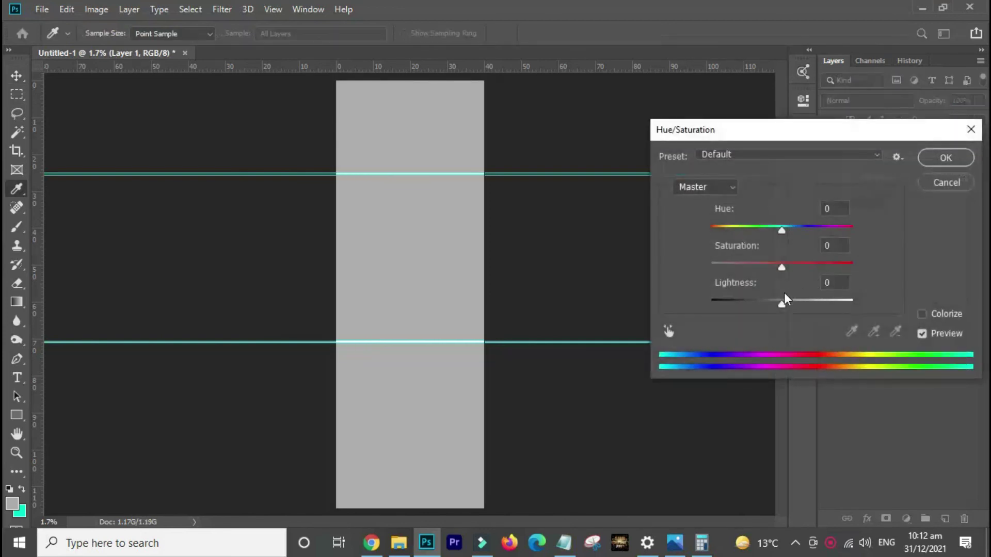
left_click_drag(782, 305, 766, 303)
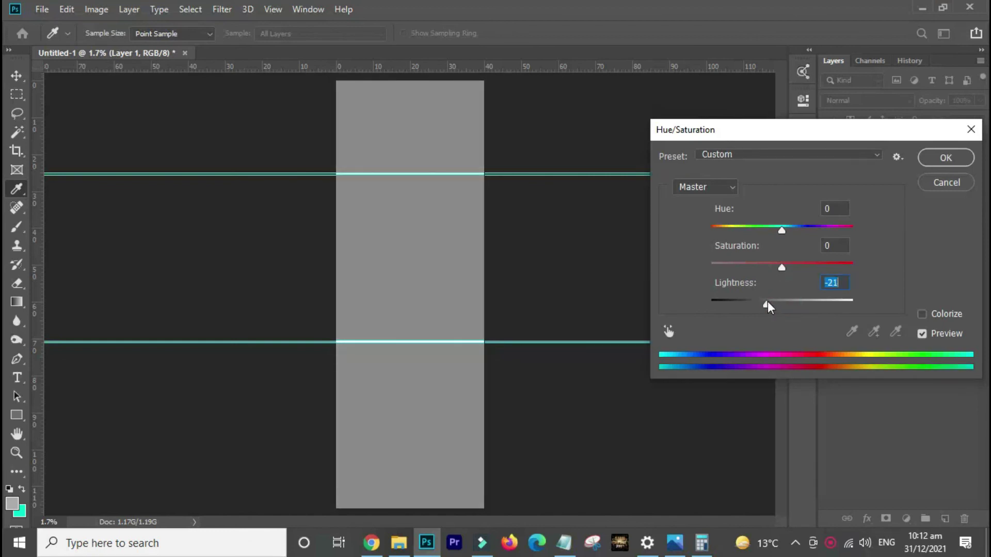
key("Return")
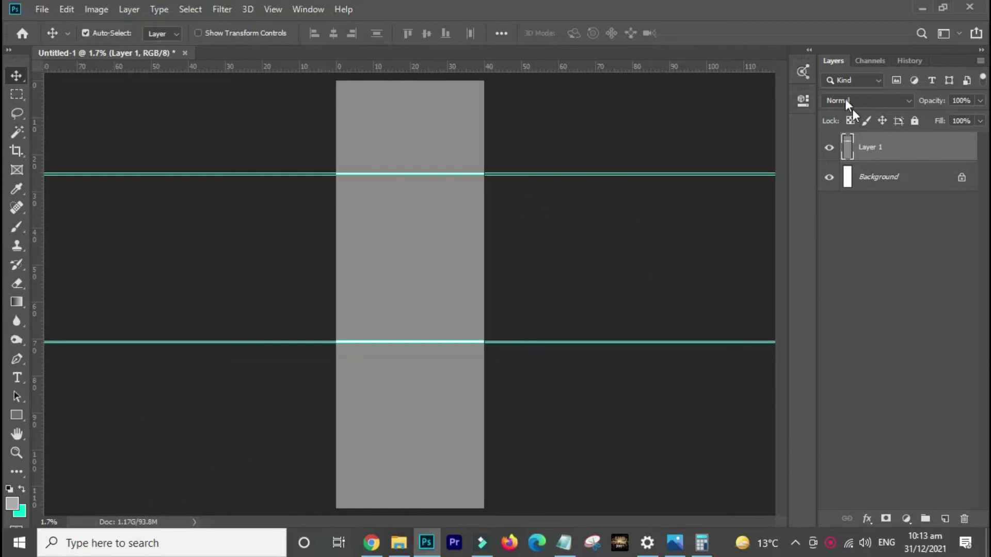
Select all of Layer 1's pixels and fill them with the cyan background colour
left_click(849, 151, "ctrl")
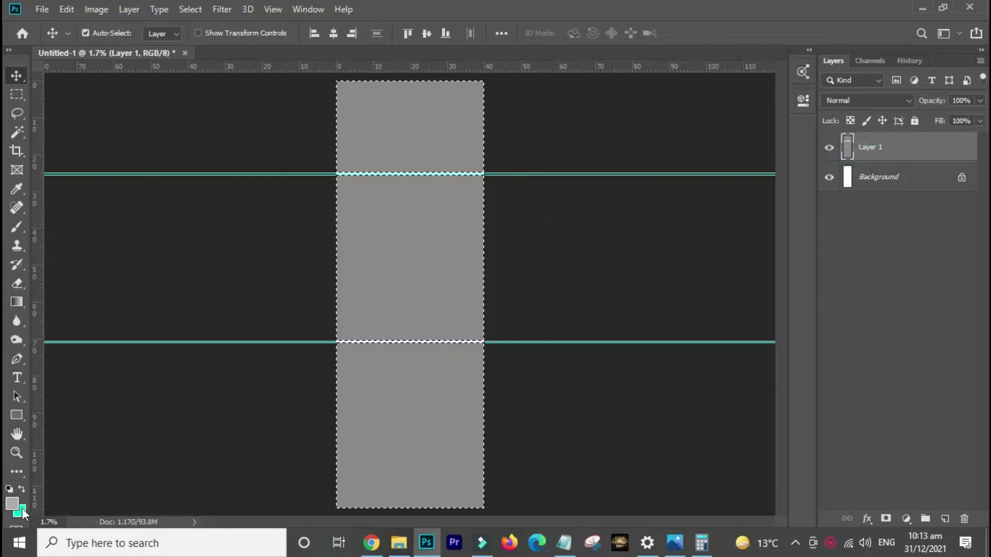
key("ctrl")
key("ctrl+BackSpace")
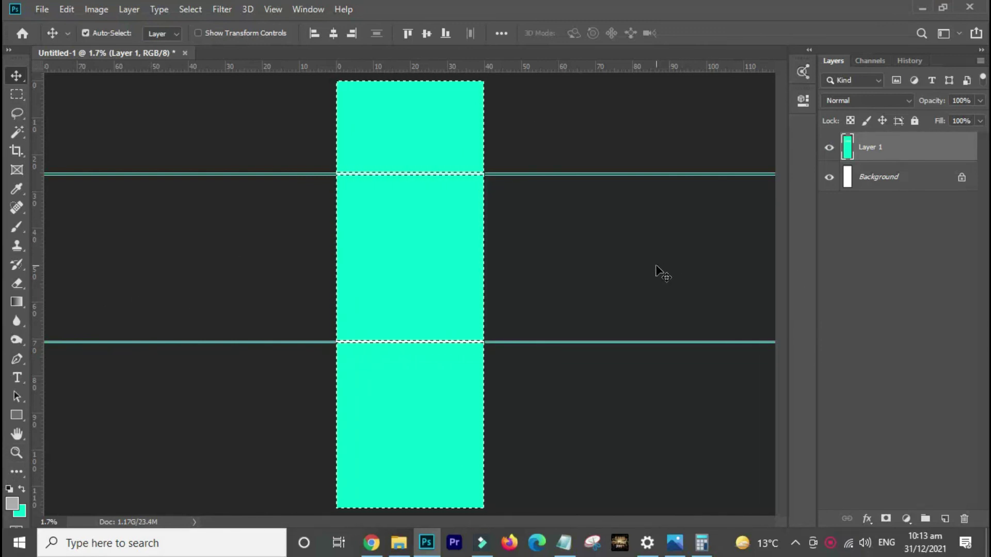
key("ctrl+d")
Browse the Save As dialog to New Volume (D:) > Design work pro > 00
key("ctrl+s")
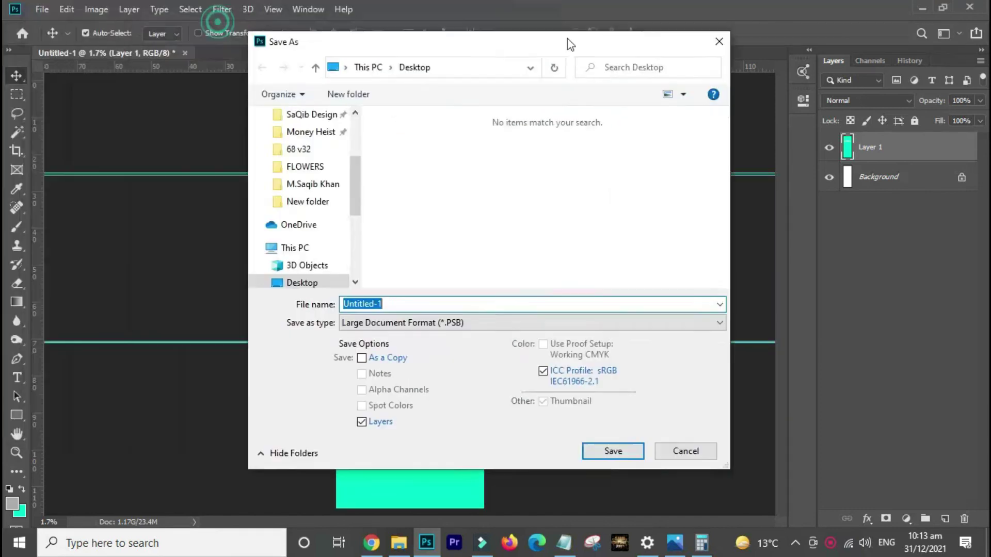
left_click_drag(221, 22, 743, 54)
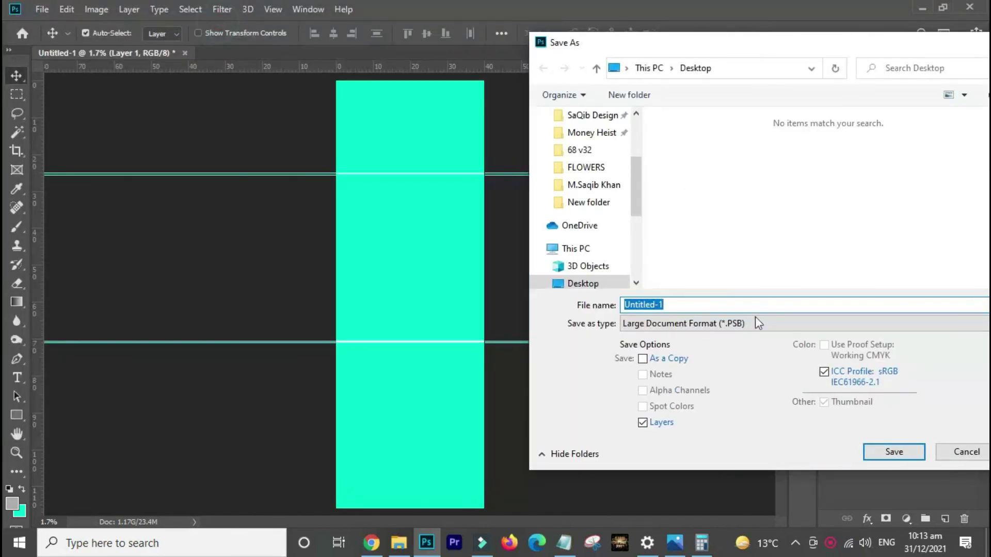
scroll(568, 274, "down", 1)
scroll(597, 255, "down", 2)
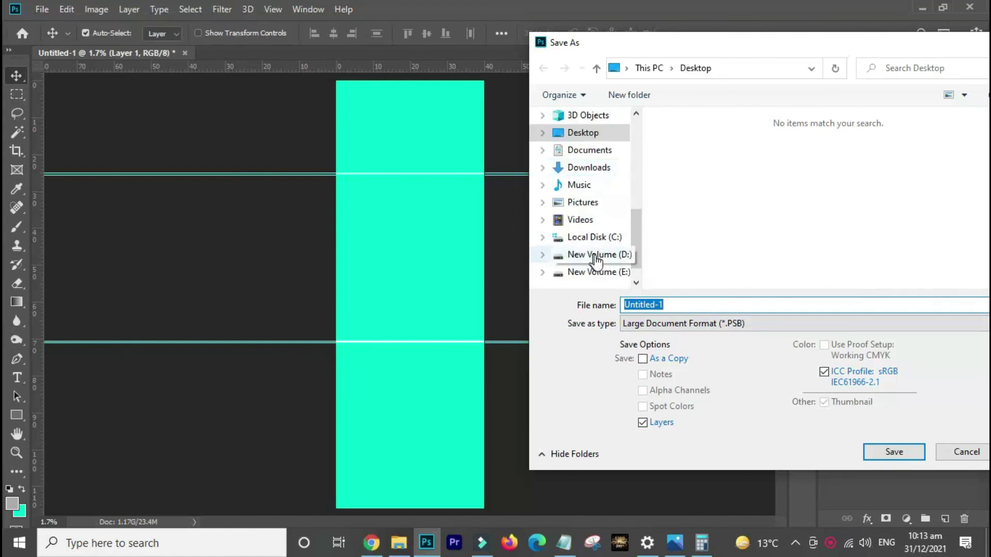
left_click(617, 258)
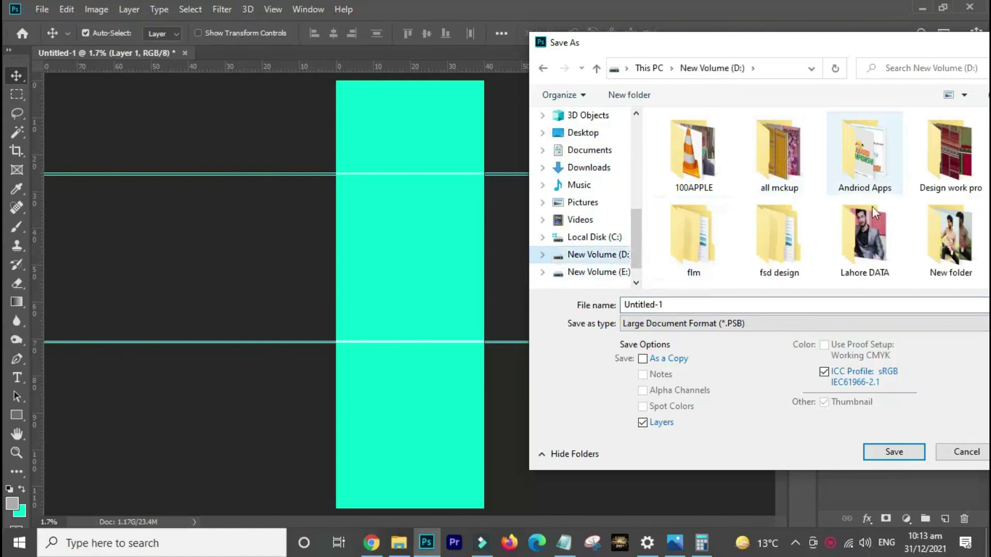
double_click(935, 171)
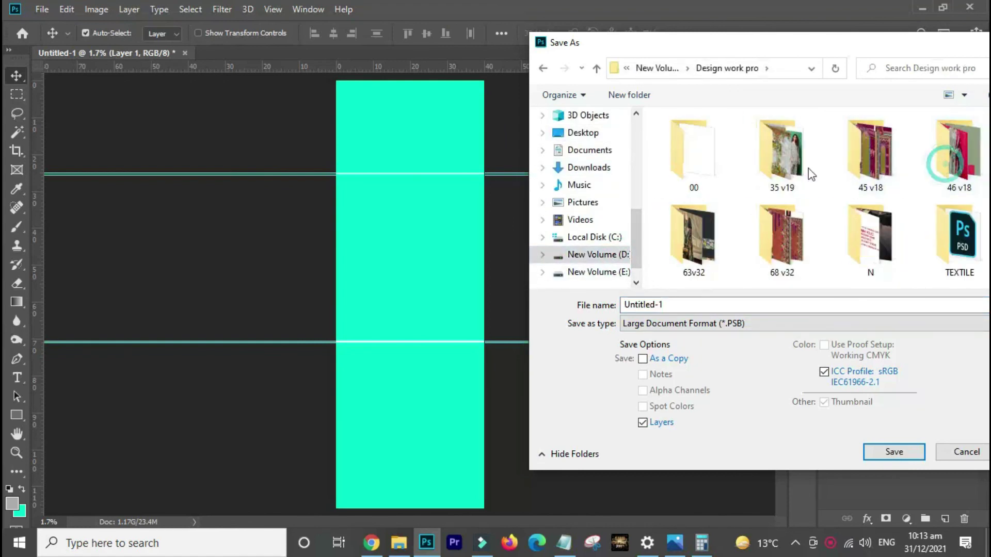
double_click(702, 170)
Save the file as KAMEEZ in TIFF format, accepting the default TIFF options
left_click(683, 304)
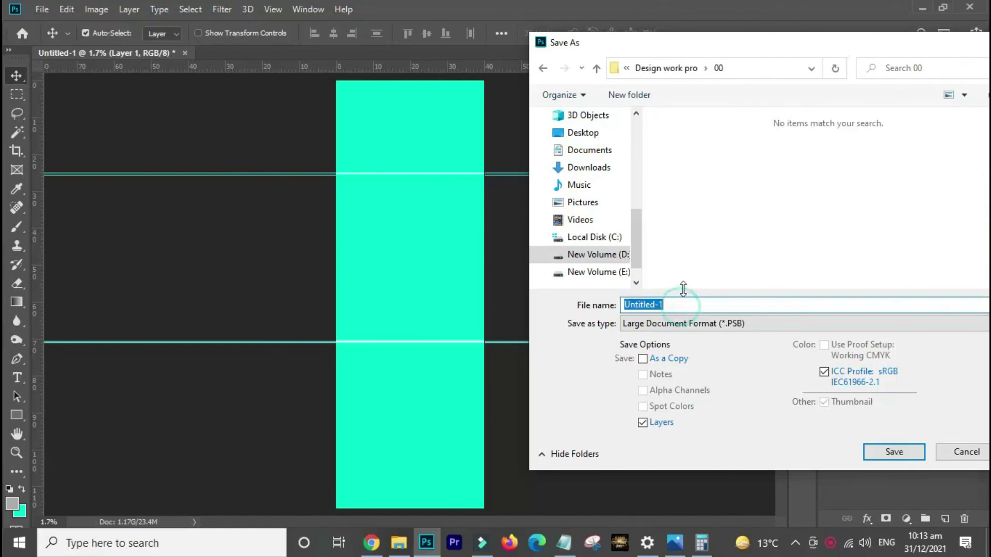
type("kam")
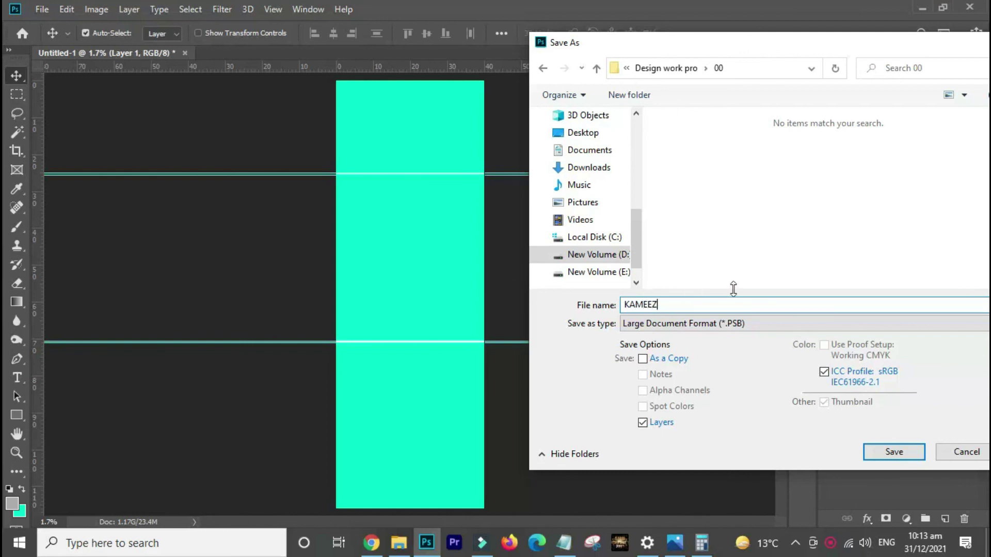
left_click(760, 325)
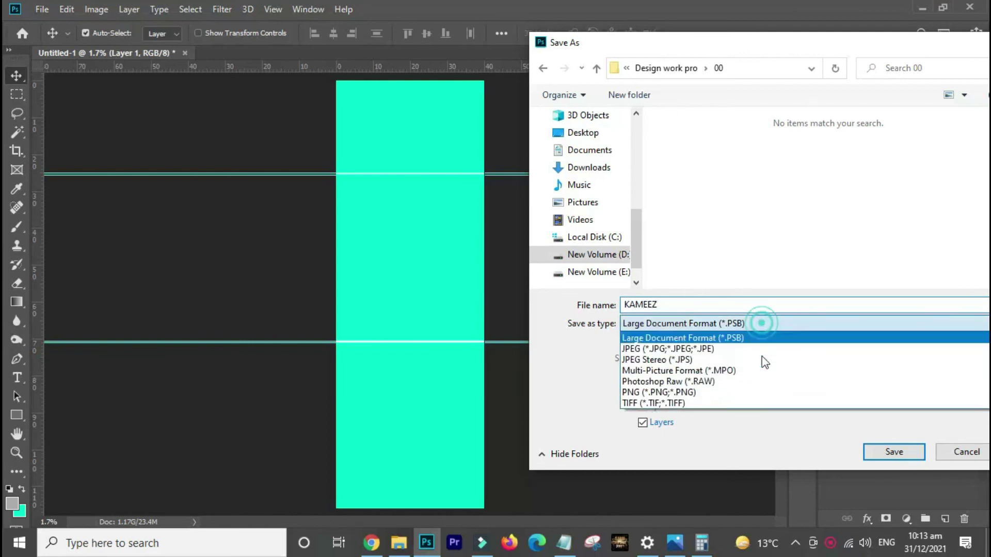
left_click(661, 405)
left_click_drag(782, 44, 639, 49)
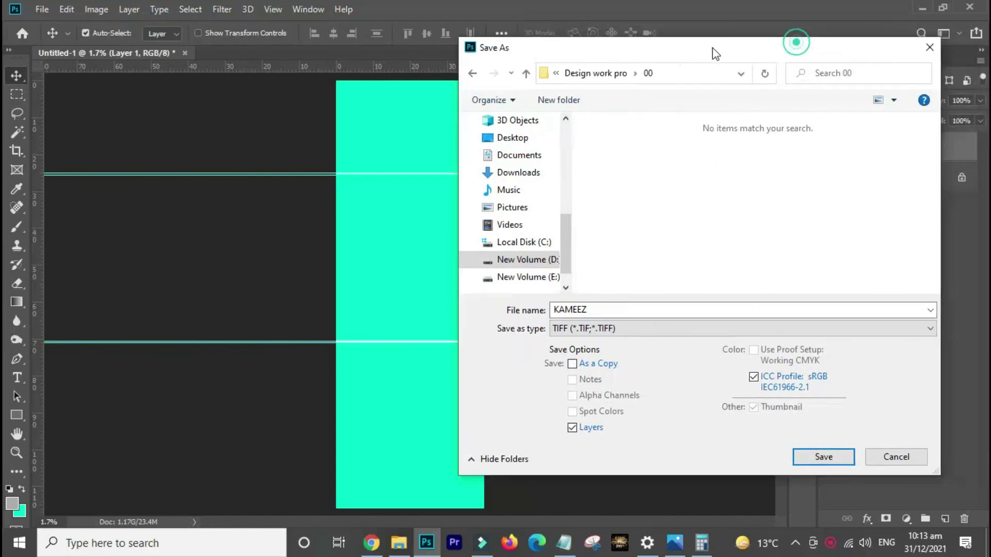
left_click(737, 457)
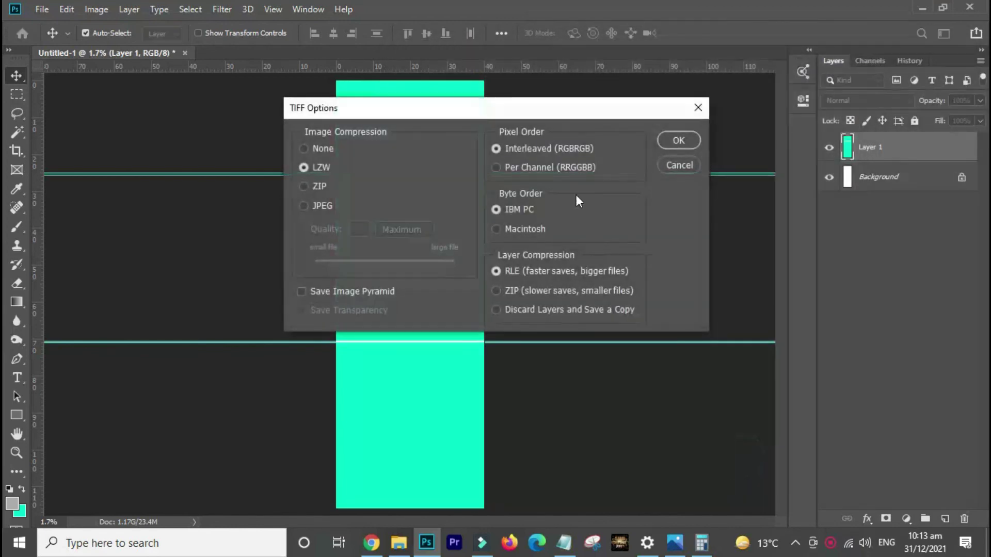
left_click(687, 139)
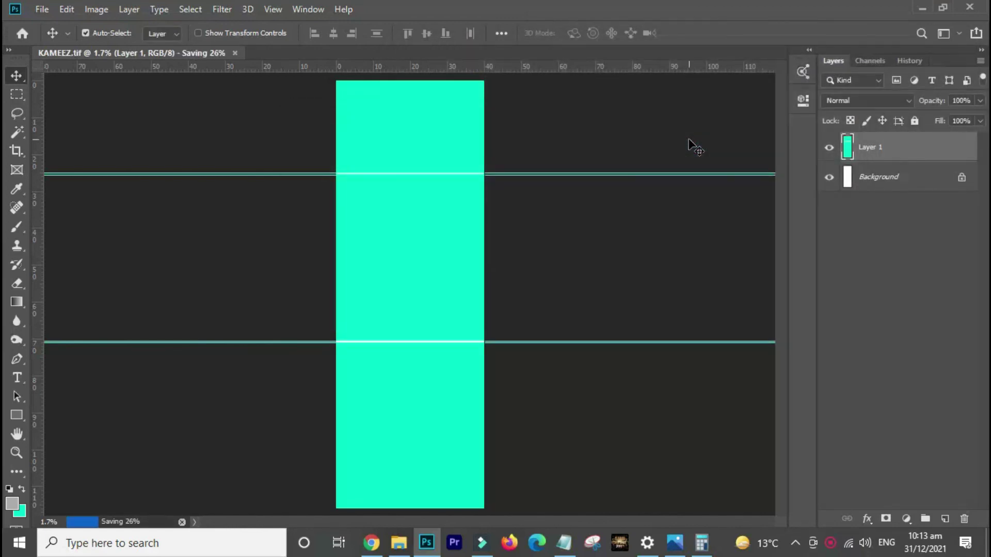